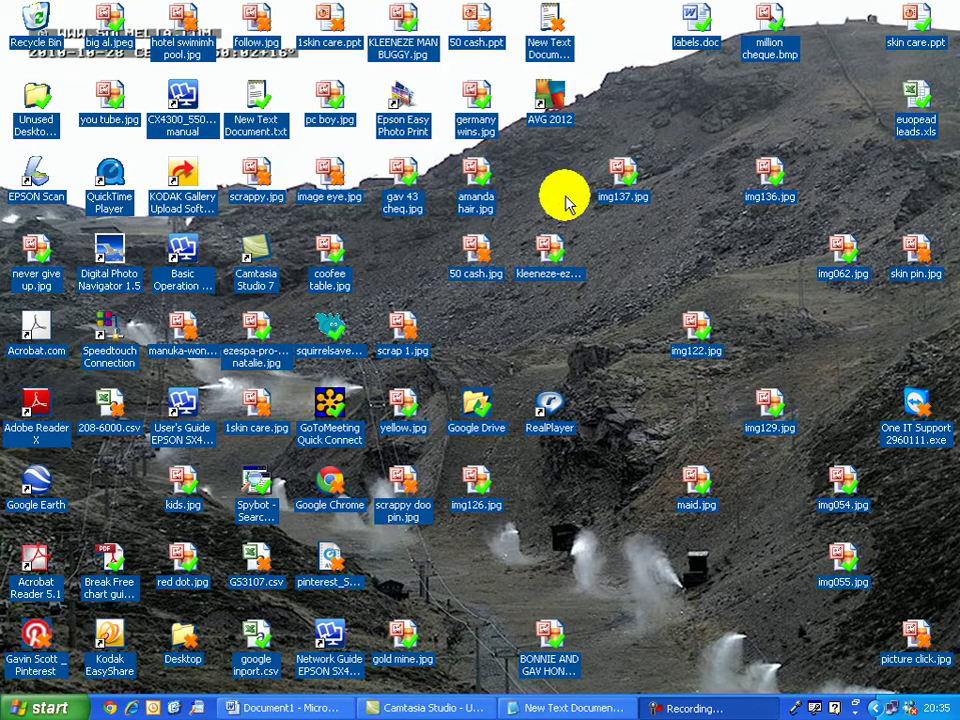
# Step: Open the '1skin care.ppt' presentation from the Windows XP desktop
pyautogui.doubleClick(320, 21)
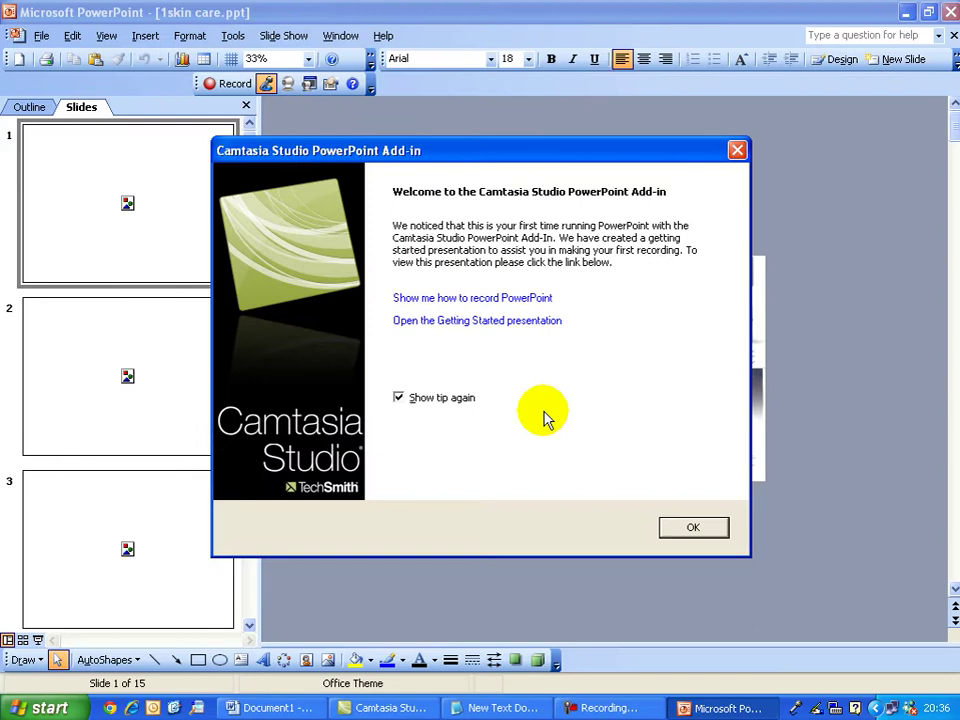
# Step: Dismiss the Camtasia welcome message and insert a new slide after slide 15
pyautogui.click(707, 534)
pyautogui.moveTo(248, 135); pyautogui.dragTo(240, 612)
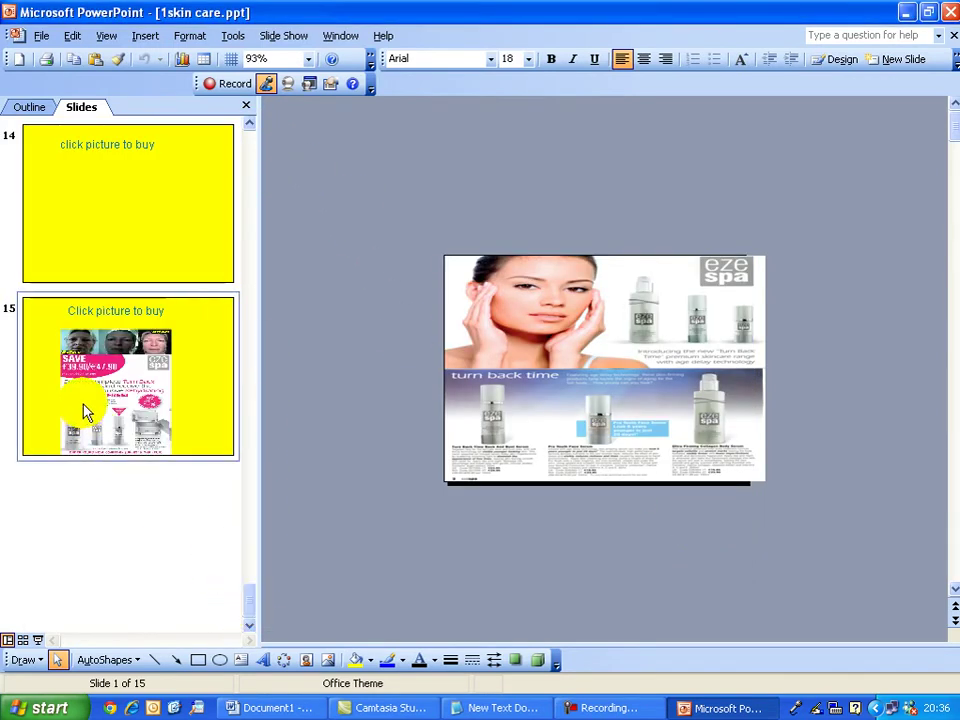
pyautogui.click(102, 388)
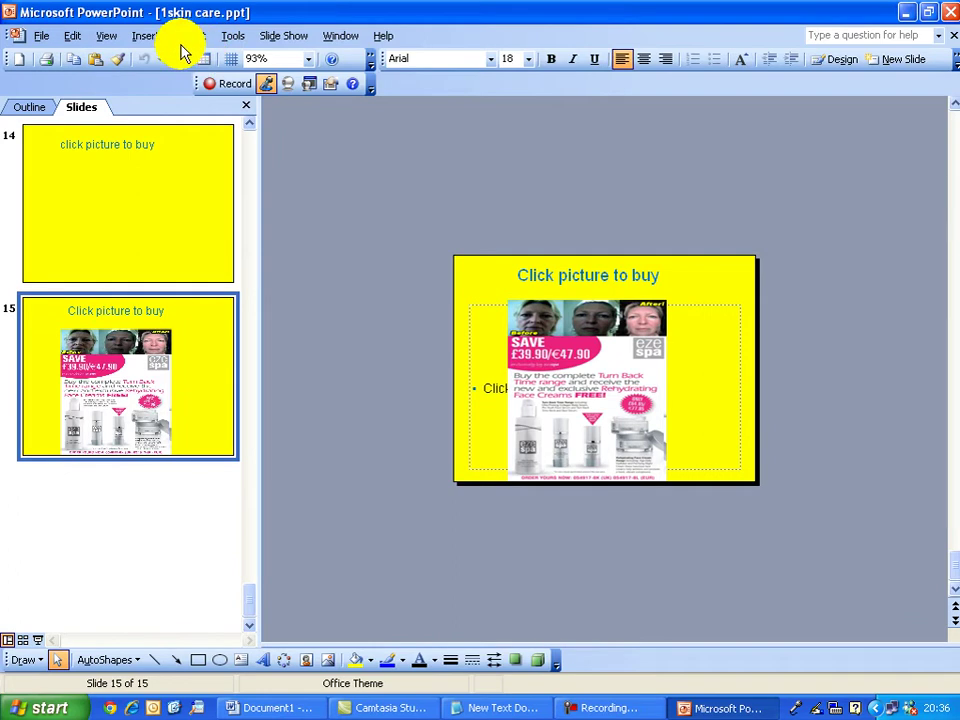
pyautogui.click(152, 38)
pyautogui.click(157, 57)
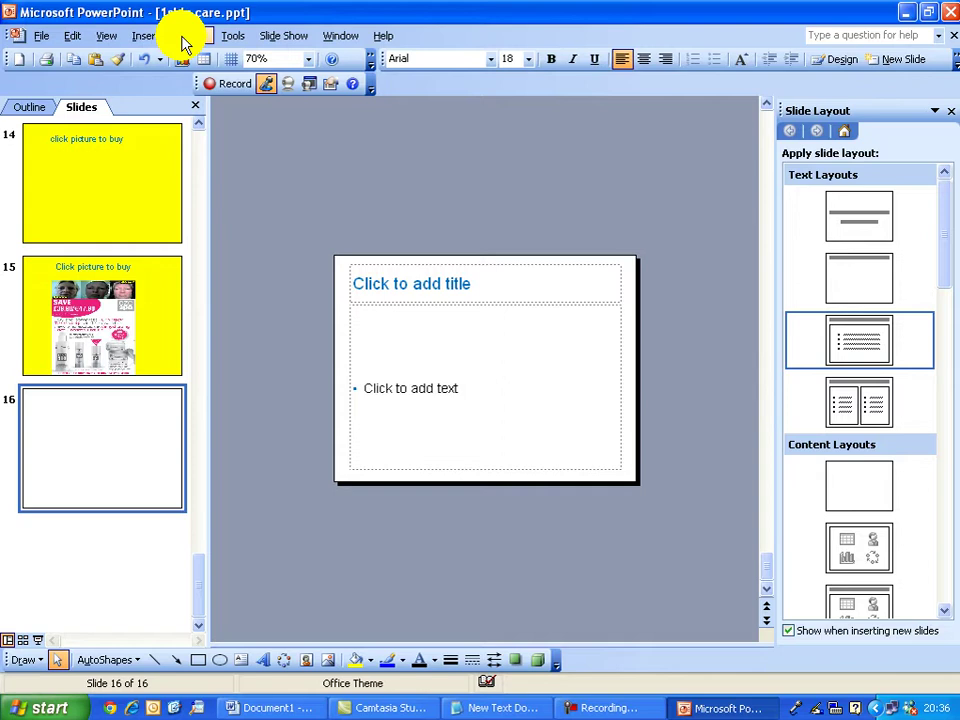
# Step: Apply a yellow background to the new slide 16
pyautogui.click(186, 37)
pyautogui.click(210, 101)
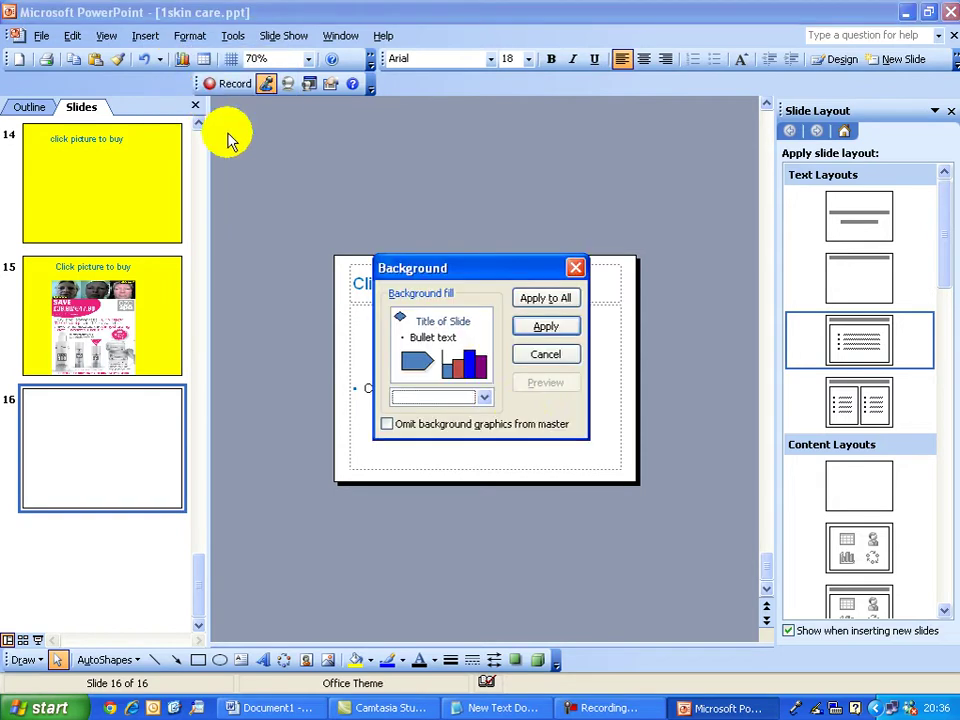
pyautogui.click(485, 400)
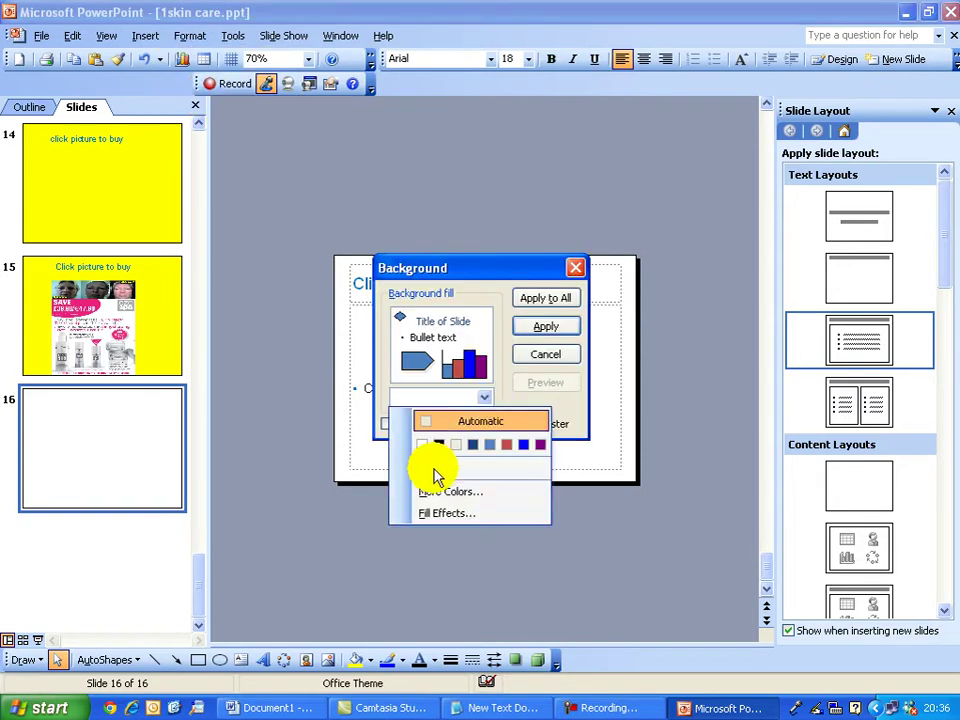
pyautogui.click(422, 467)
pyautogui.click(545, 326)
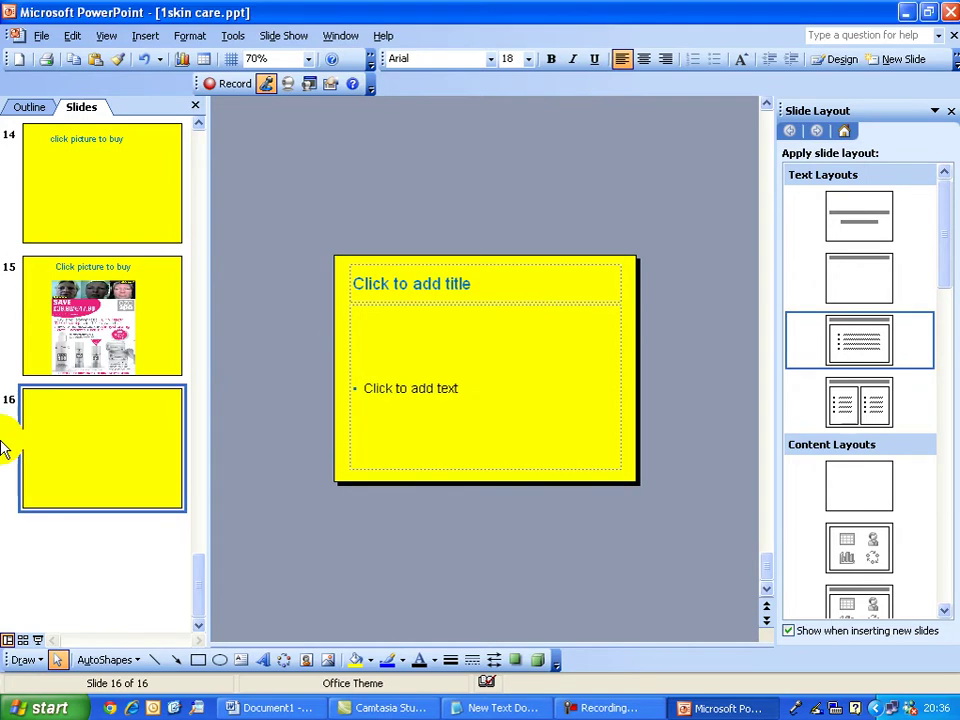
# Step: Insert the img129.jpg picture from the Desktop onto slide 16
pyautogui.click(150, 38)
pyautogui.moveTo(190, 79)
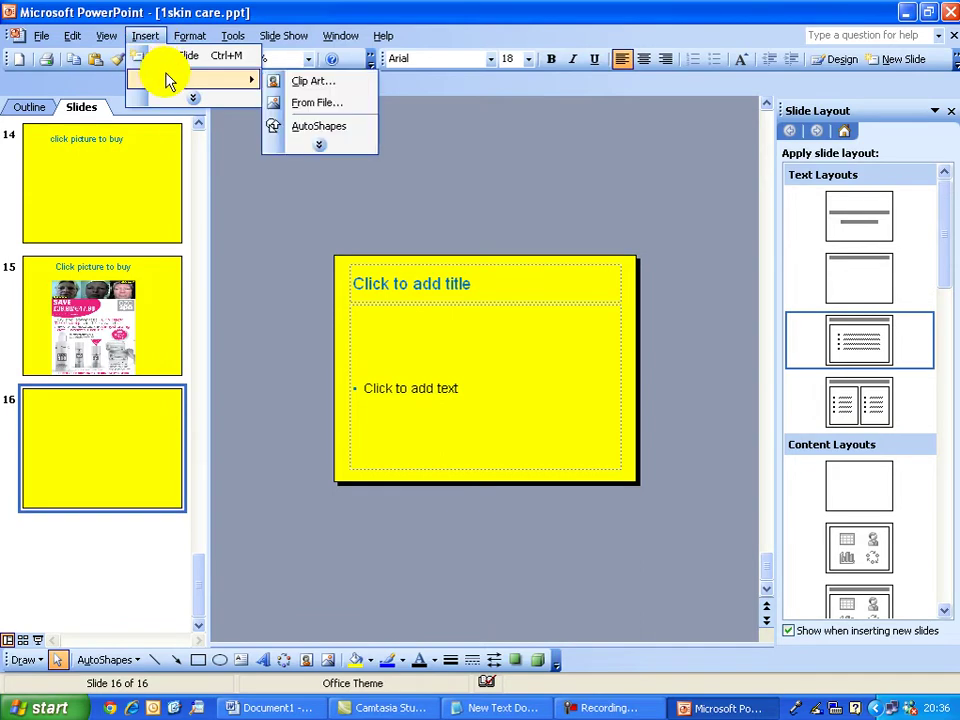
pyautogui.click(316, 101)
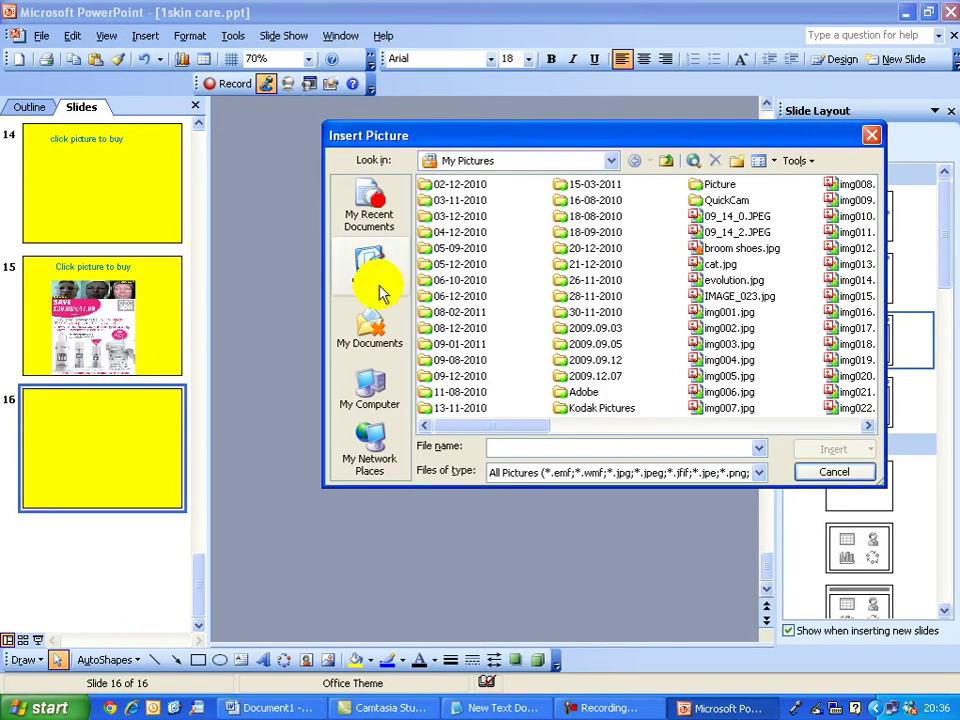
pyautogui.click(372, 270)
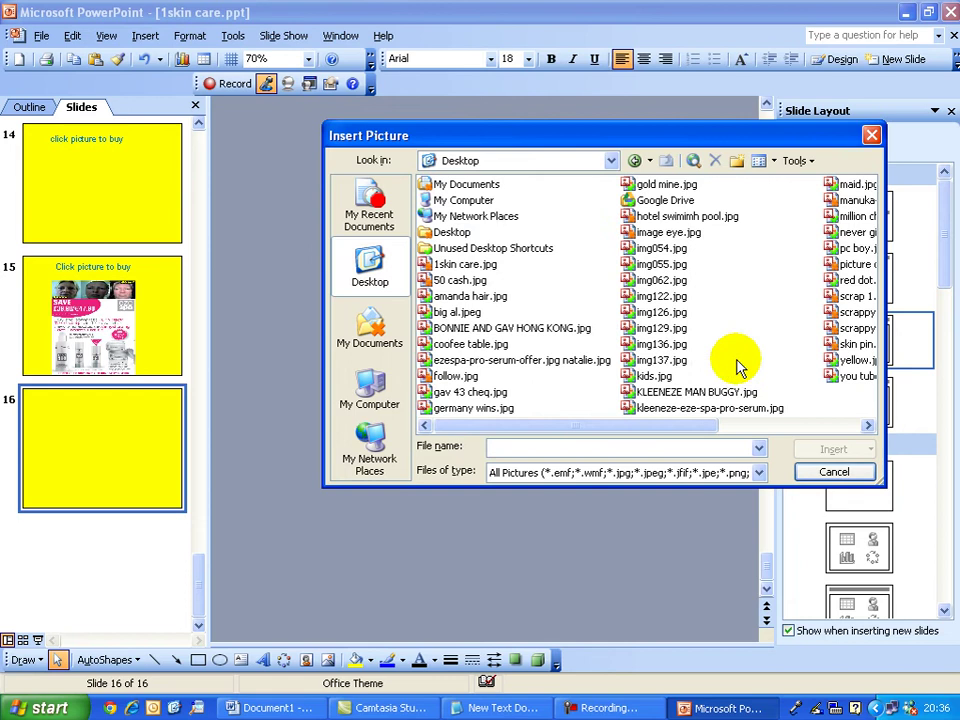
pyautogui.click(662, 330)
pyautogui.click(804, 452)
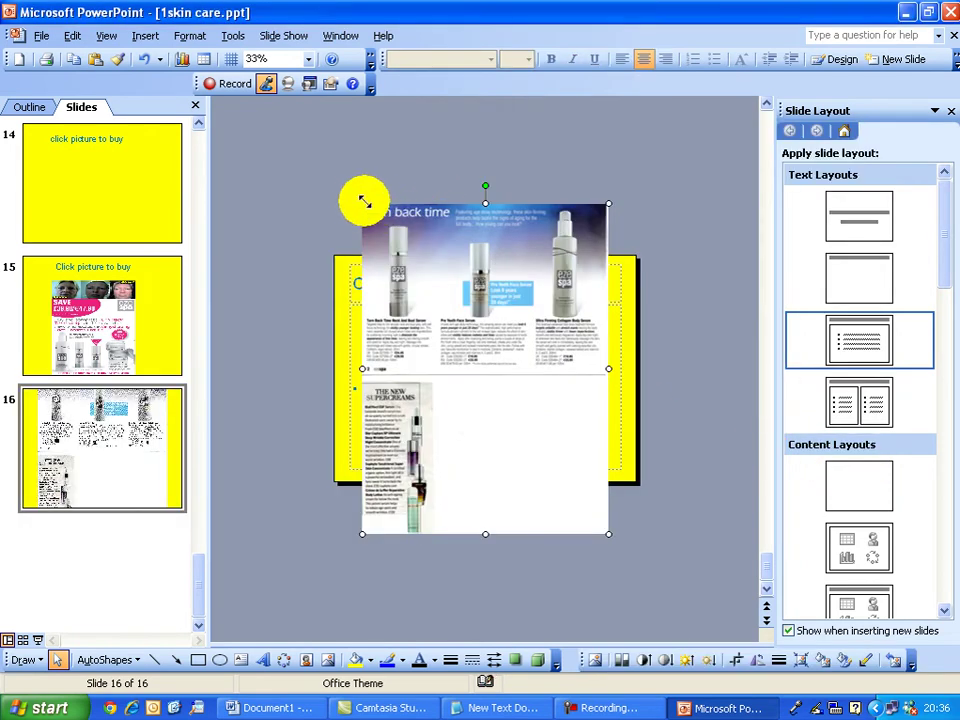
# Step: Shrink the product picture and position it on the left, below the title area
pyautogui.moveTo(362, 202); pyautogui.dragTo(355, 202)
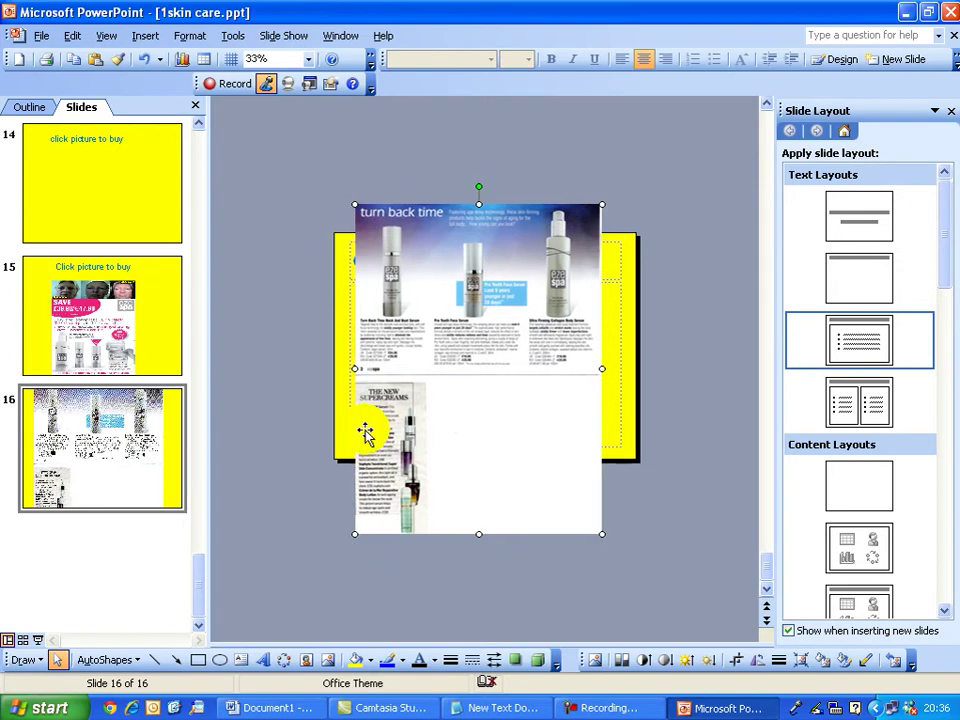
pyautogui.moveTo(360, 528); pyautogui.dragTo(365, 528)
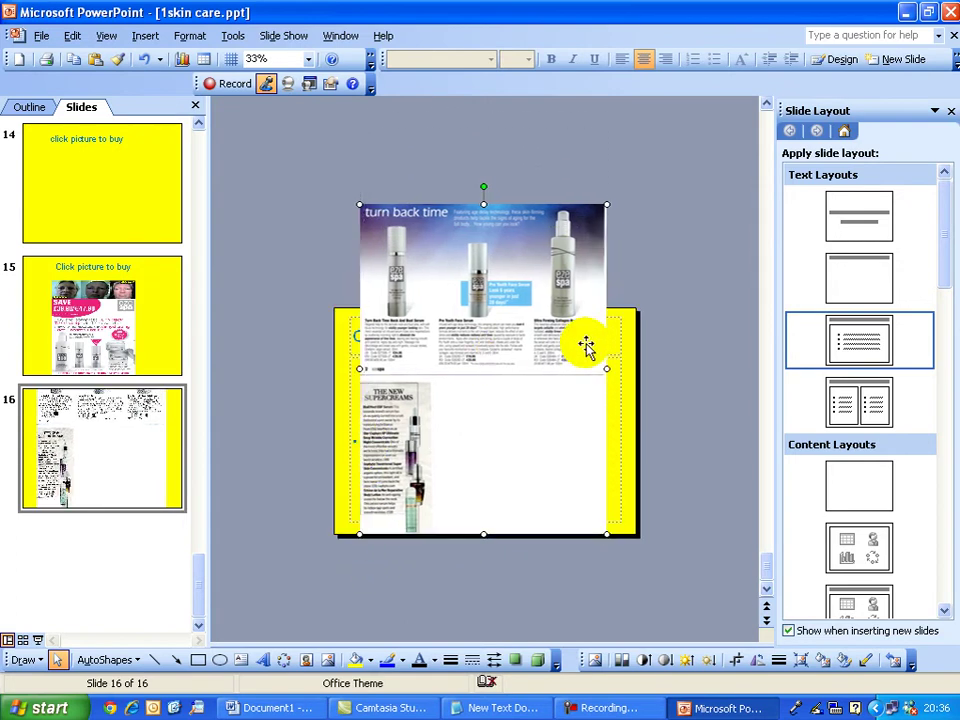
pyautogui.moveTo(604, 368); pyautogui.dragTo(477, 376)
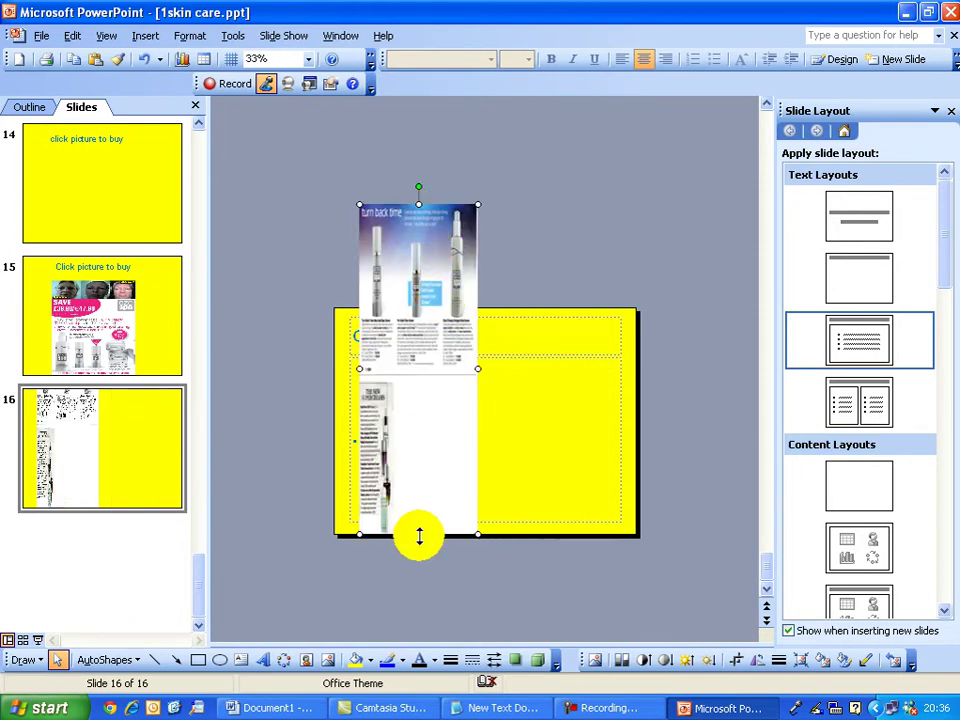
pyautogui.moveTo(417, 533); pyautogui.dragTo(417, 407)
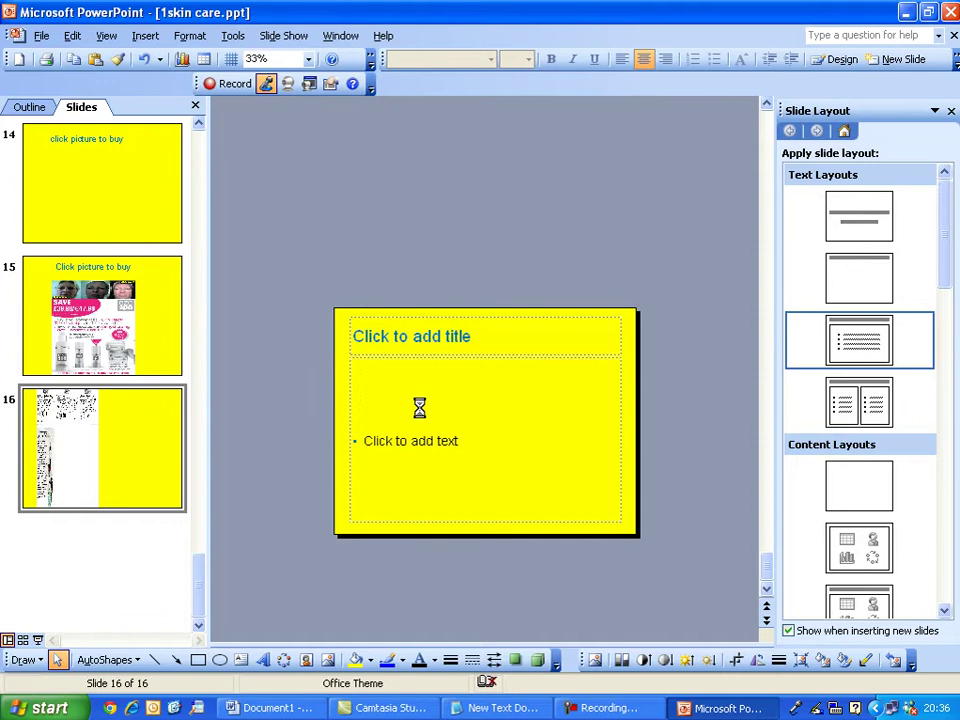
pyautogui.moveTo(417, 312); pyautogui.dragTo(413, 428)
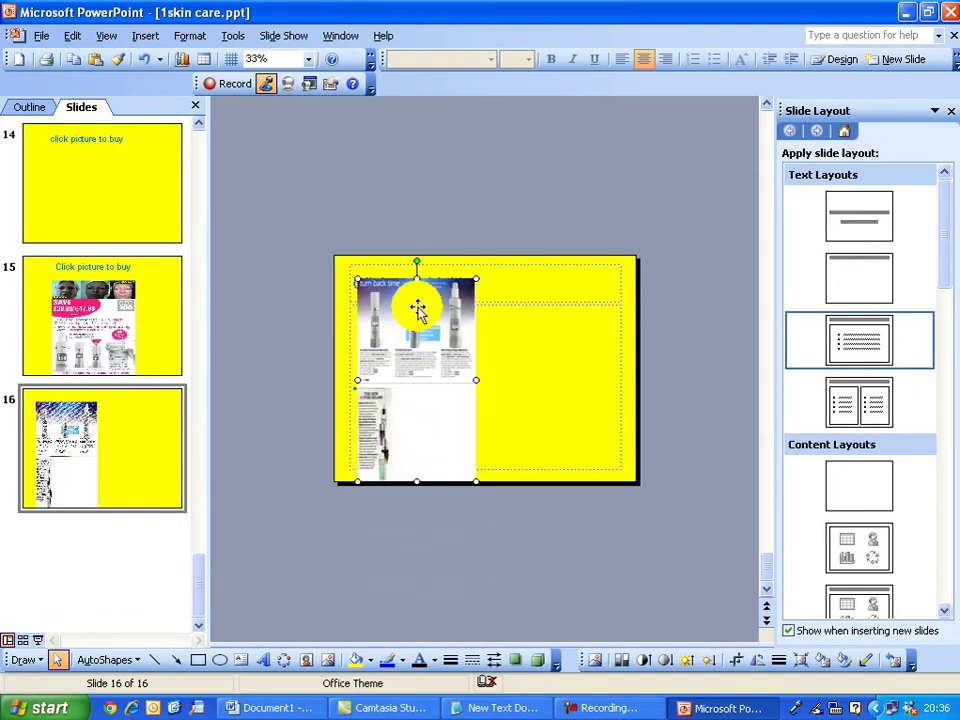
pyautogui.moveTo(417, 280); pyautogui.dragTo(417, 311)
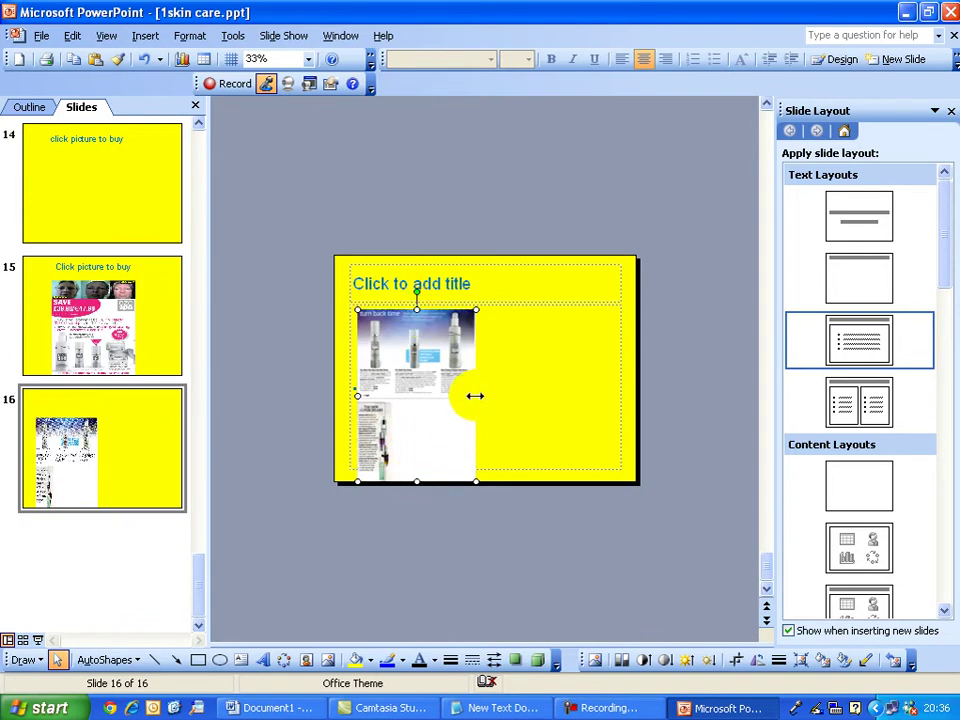
pyautogui.moveTo(473, 396); pyautogui.dragTo(443, 394)
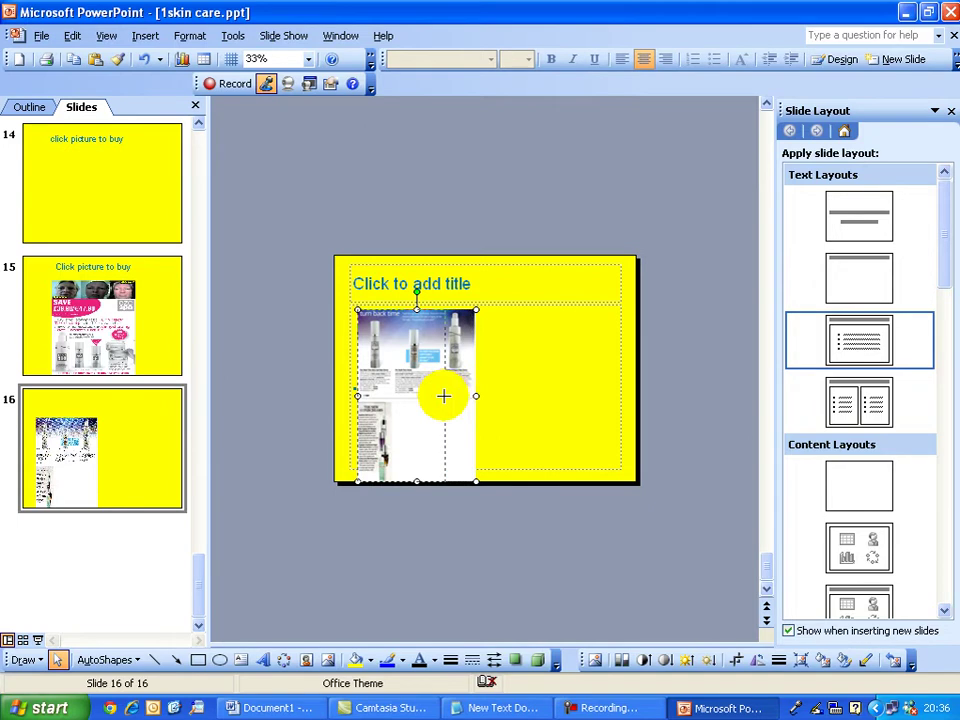
# Step: Title slide 16 'Click picture to buy' and narrow the title box above the picture
pyautogui.click(434, 280)
pyautogui.write('Click pic')
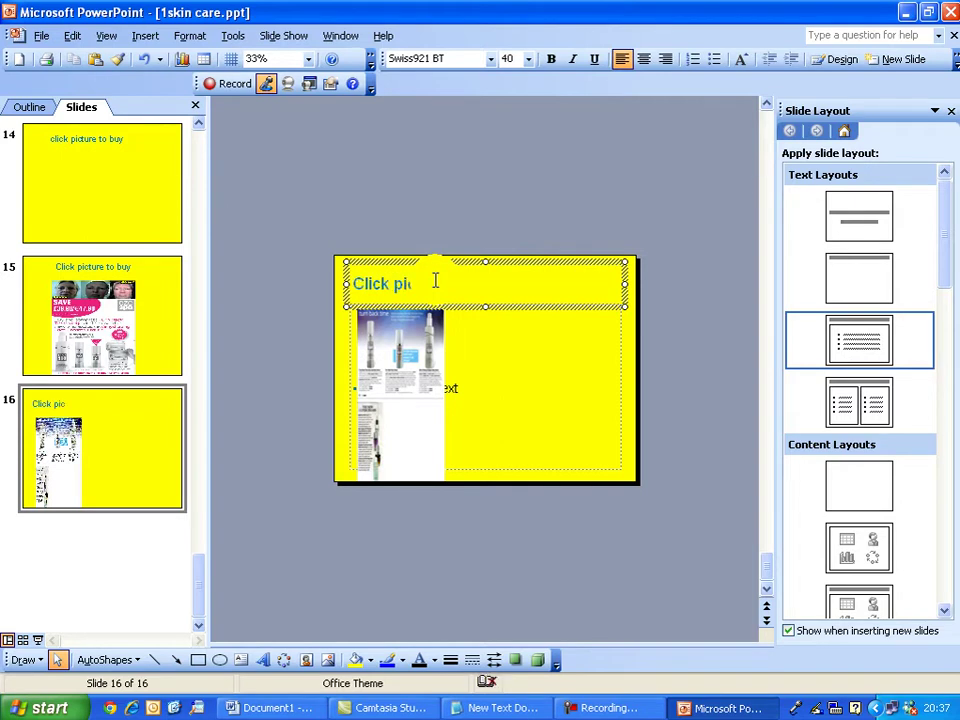
pyautogui.press('Return')
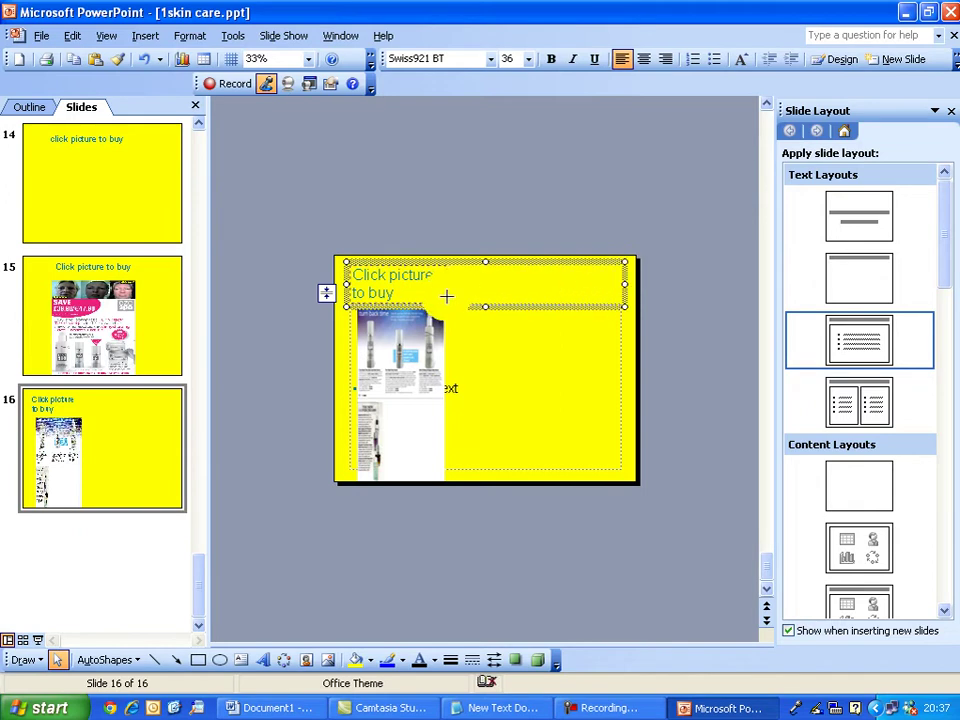
pyautogui.moveTo(446, 296); pyautogui.dragTo(446, 298)
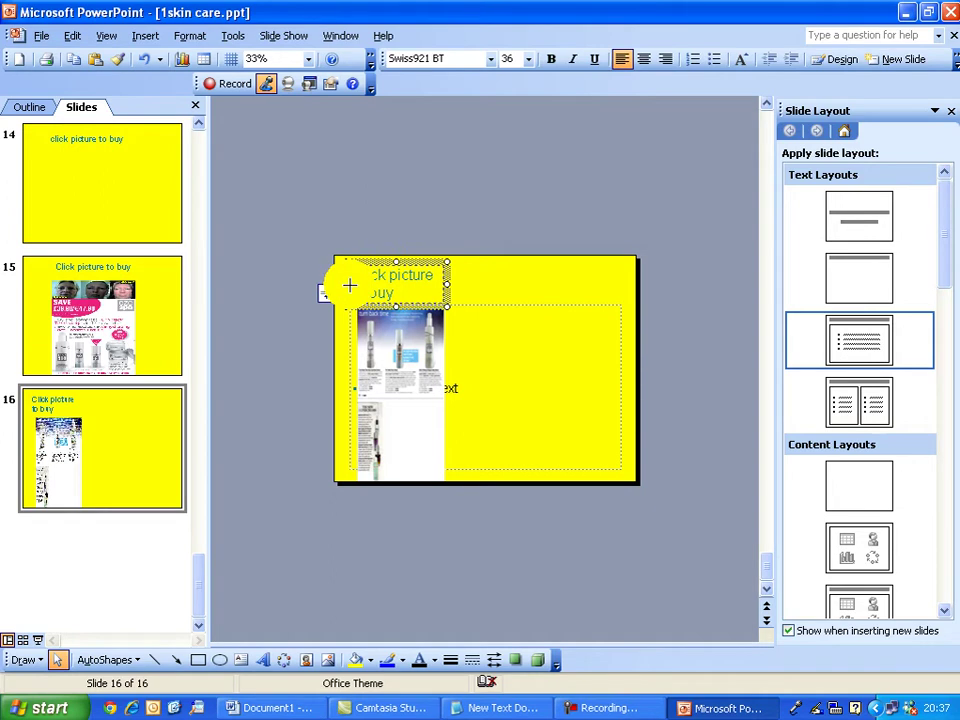
pyautogui.moveTo(349, 286); pyautogui.dragTo(352, 285)
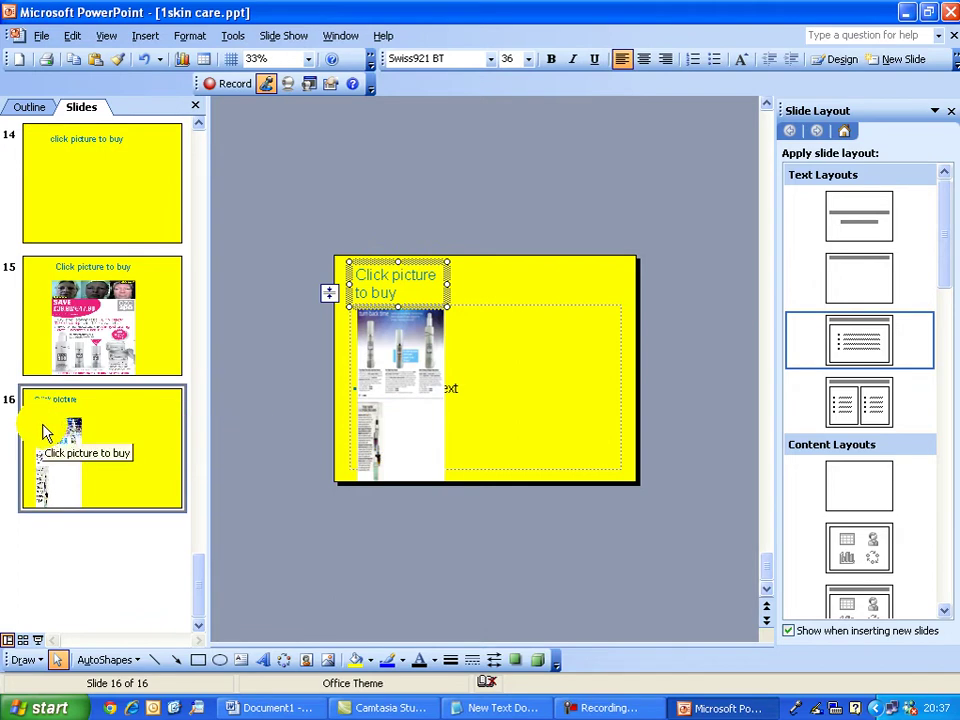
# Step: Export only the current slide as a JPEG named 'ppp' on the Desktop
pyautogui.click(38, 37)
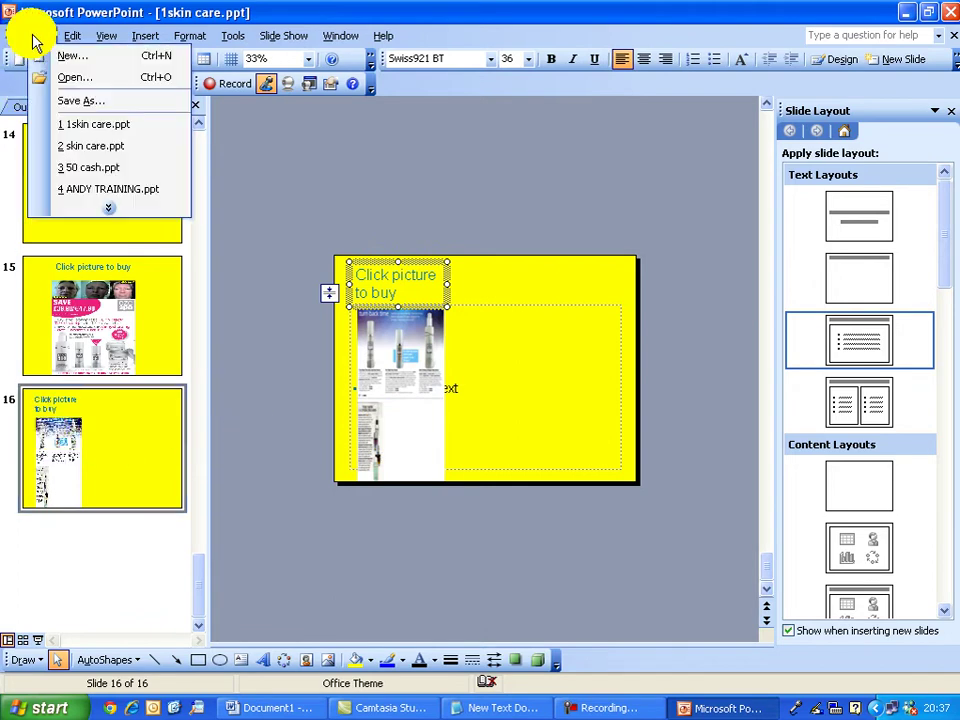
pyautogui.click(62, 101)
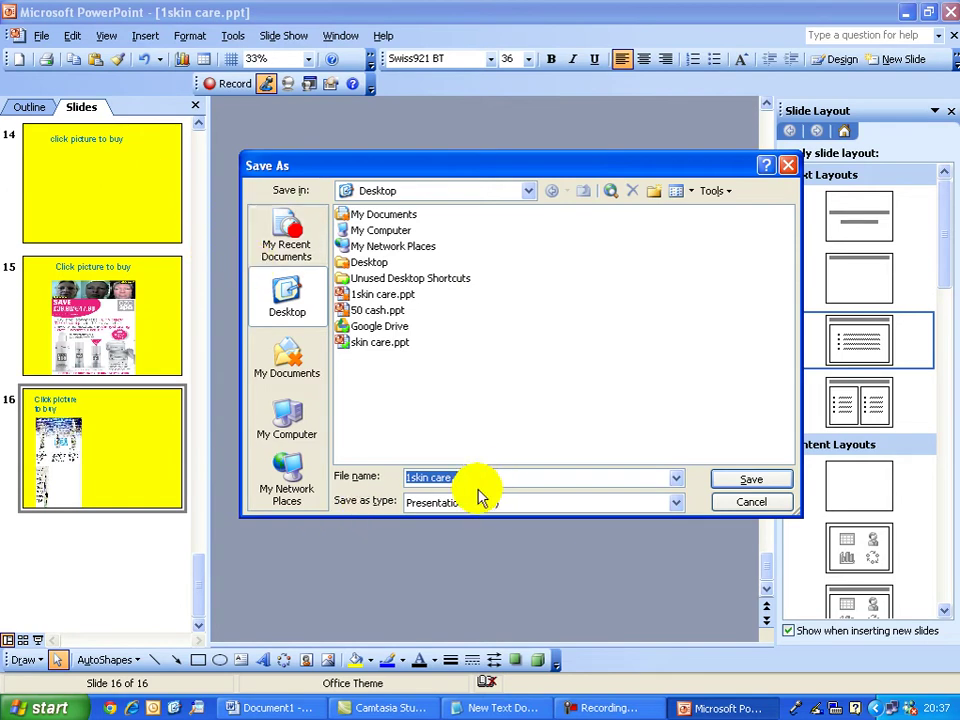
pyautogui.press('BackSpace')
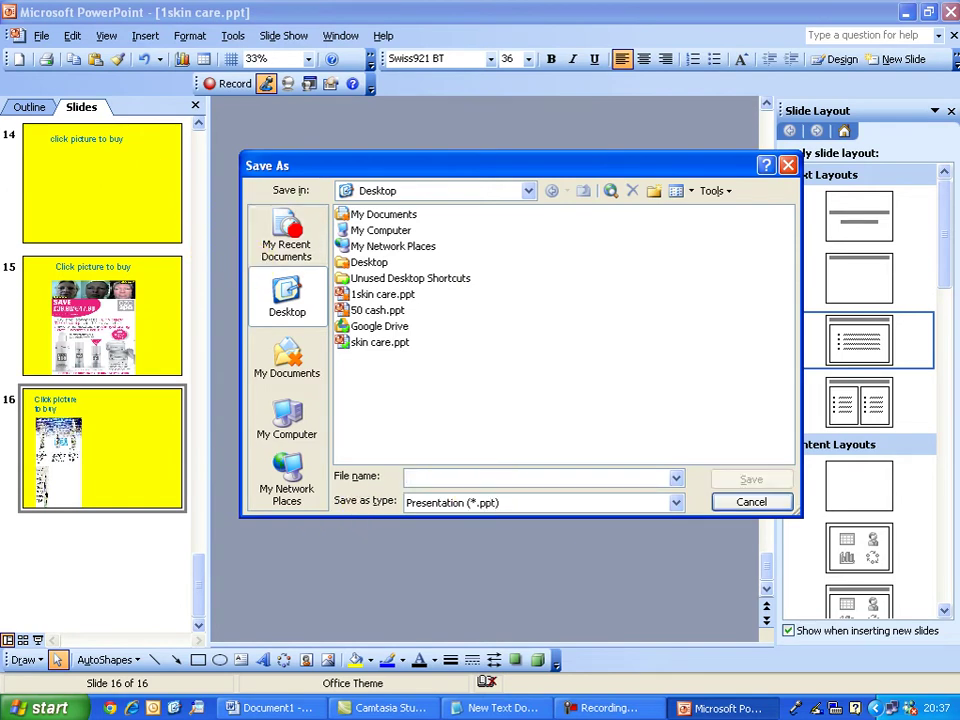
pyautogui.write('ppp')
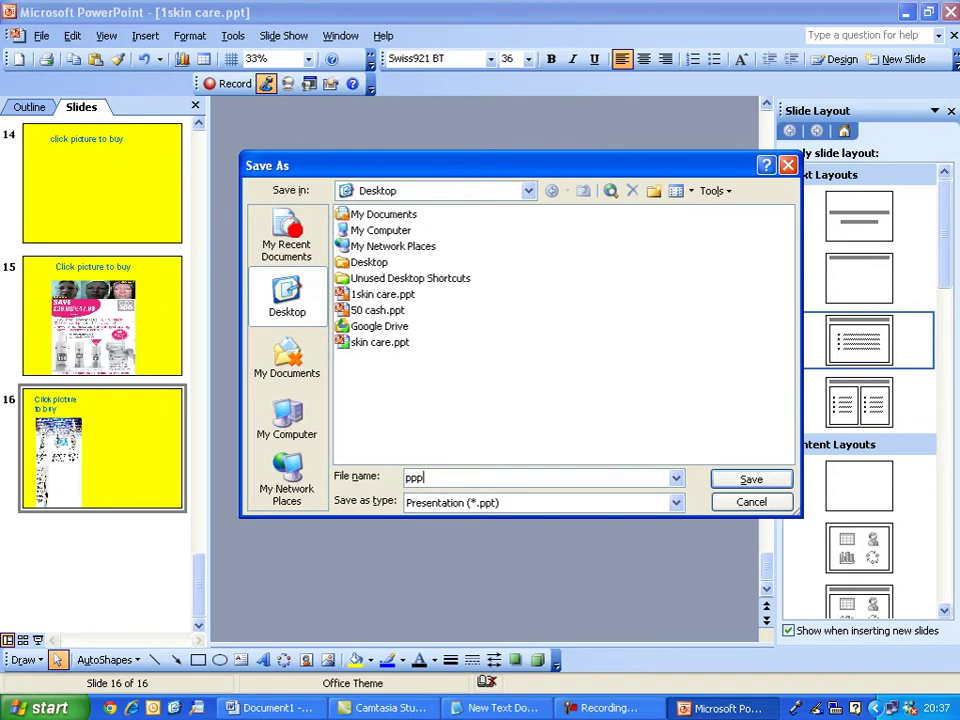
pyautogui.click(677, 503)
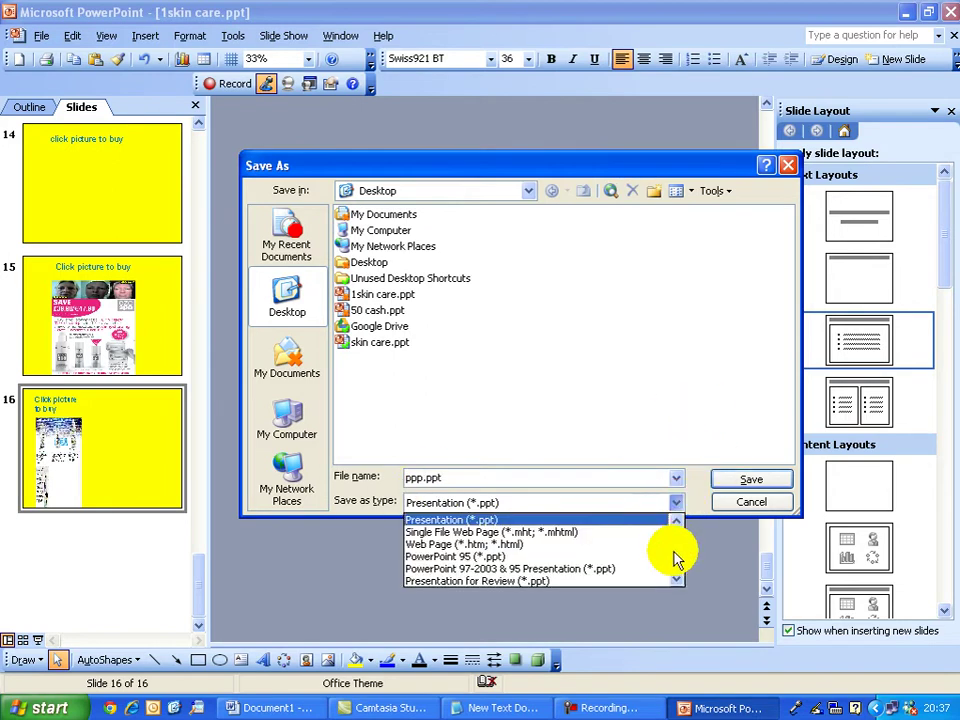
pyautogui.scroll(-2, 673, 546)
pyautogui.scroll(-1, 673, 557)
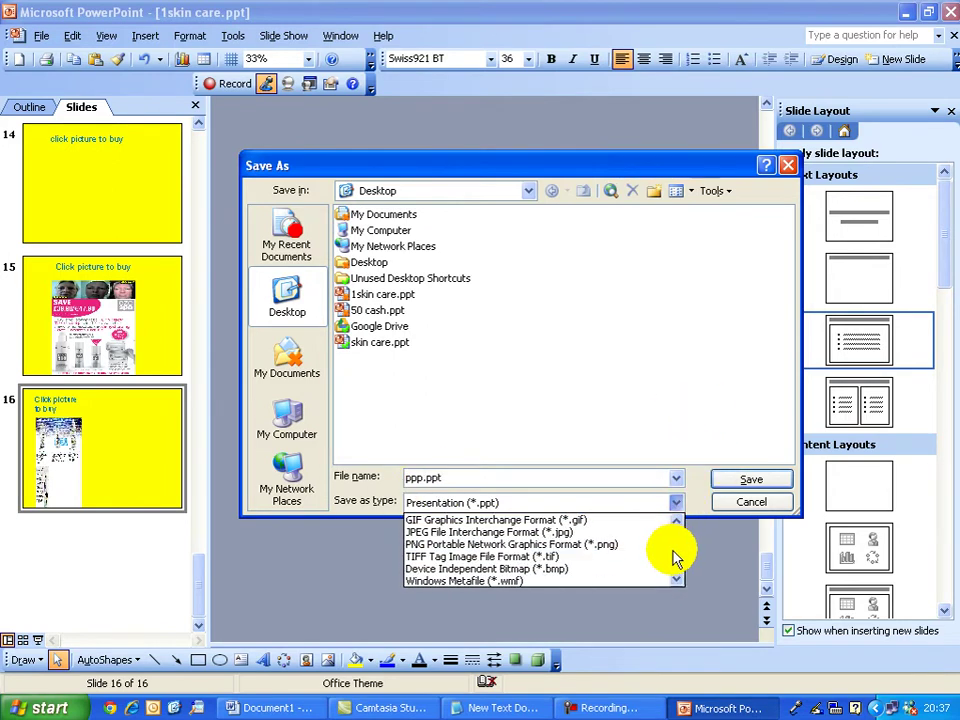
pyautogui.click(465, 533)
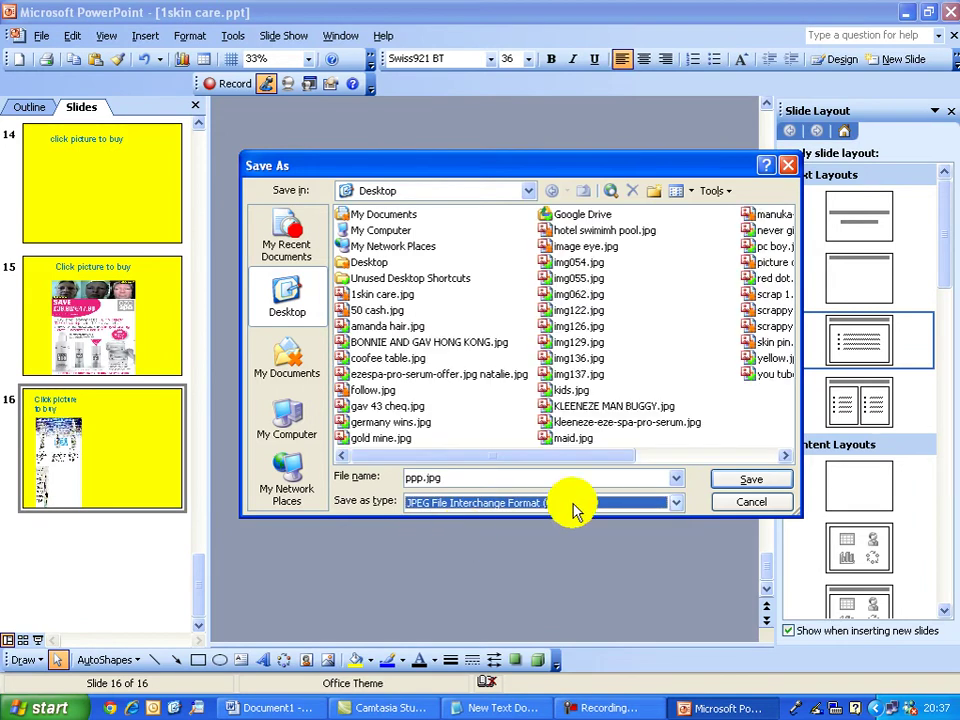
pyautogui.click(742, 481)
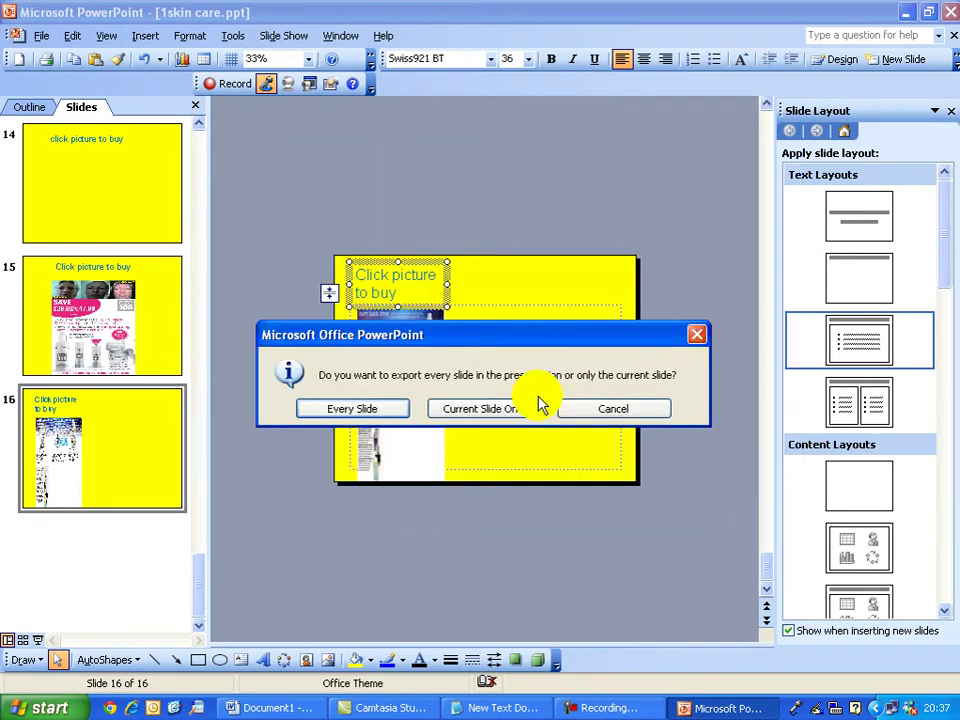
pyautogui.click(493, 410)
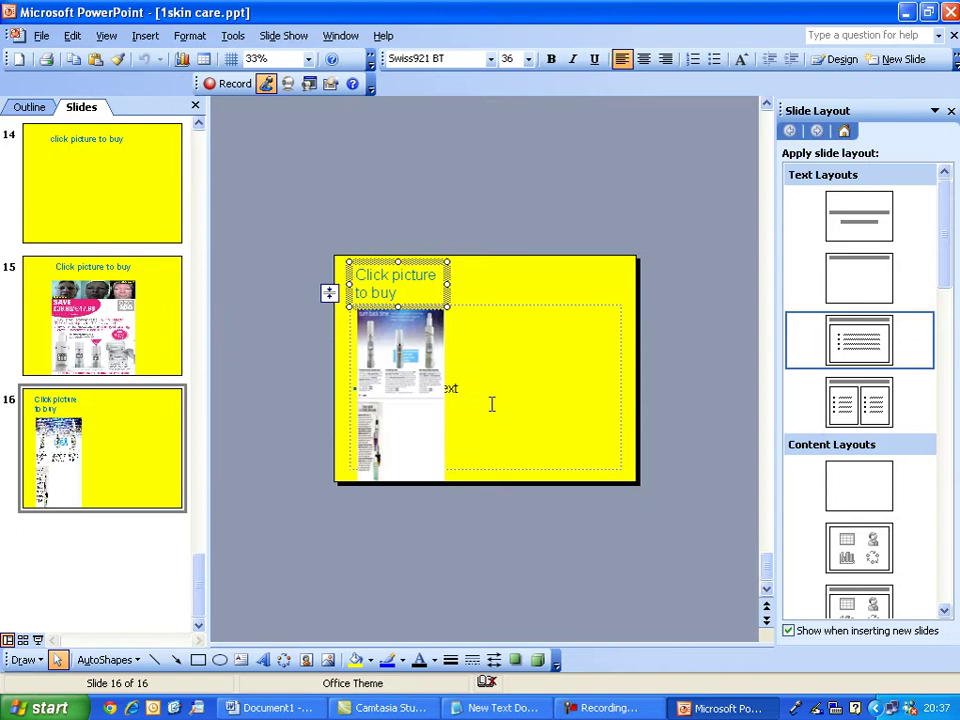
# Step: Minimize PowerPoint and preview ppp.jpg from the desktop in Office Picture Manager
pyautogui.click(918, 18)
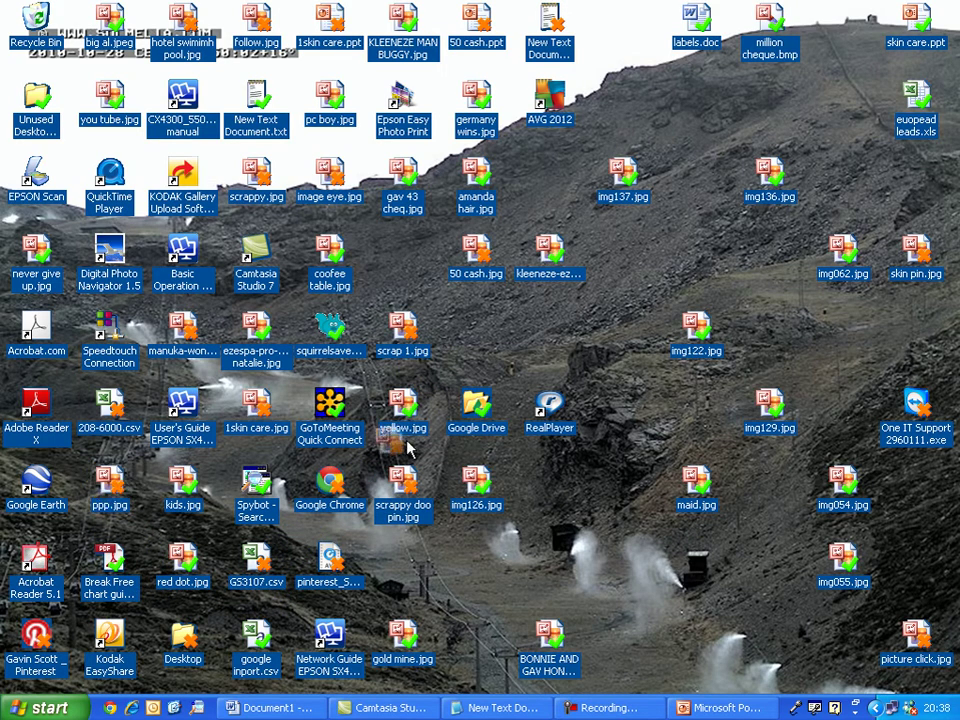
pyautogui.moveTo(726, 487)
pyautogui.mouseDown()
pyautogui.moveTo(783, 633)
pyautogui.moveTo(773, 643)
pyautogui.mouseUp()
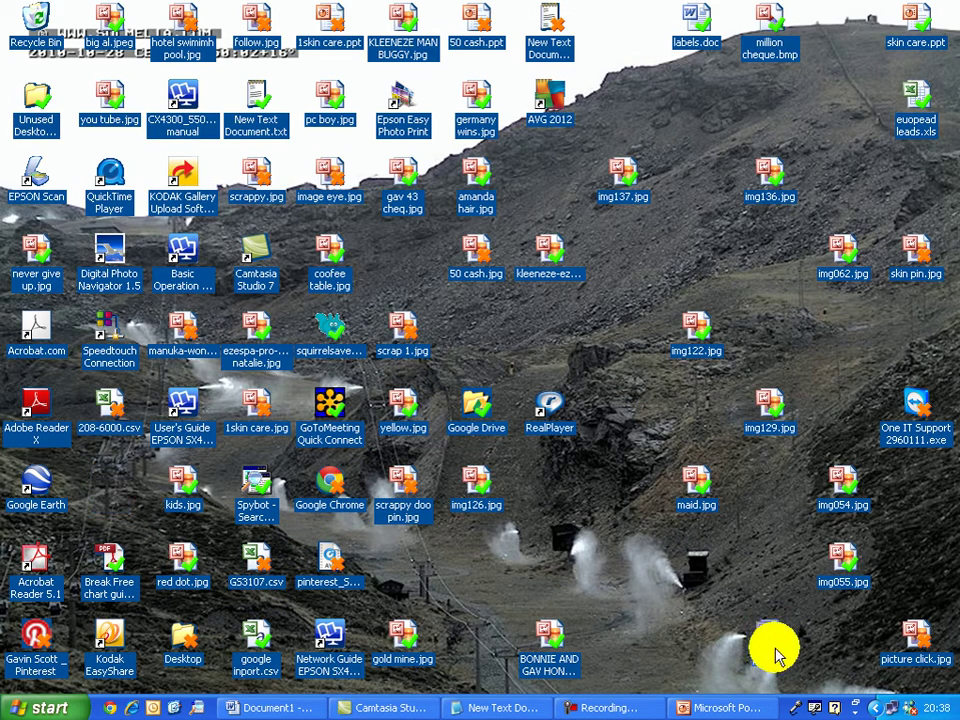
pyautogui.doubleClick(778, 643)
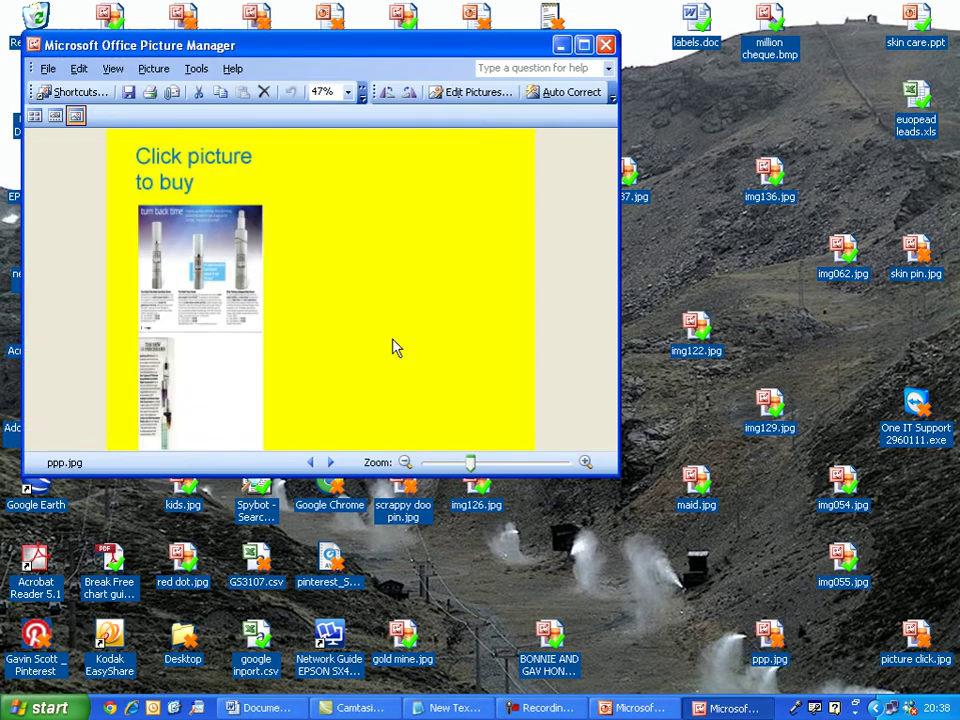
# Step: Close the preview, search Google for 'ipiccy', and open the iPiccy Online Photo Editor
pyautogui.click(605, 45)
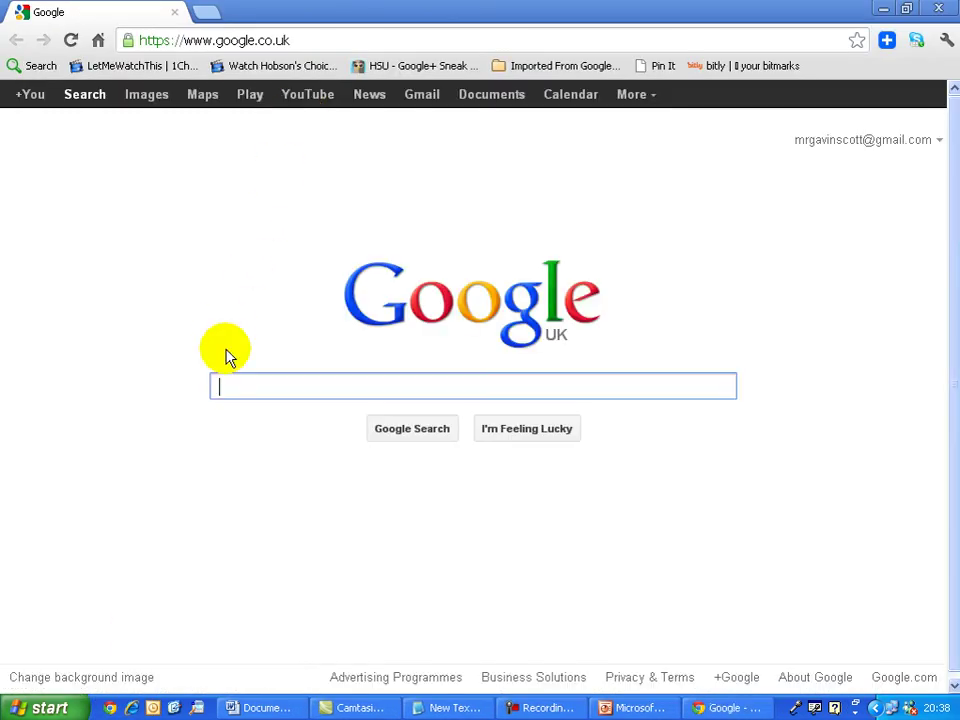
pyautogui.write('i')
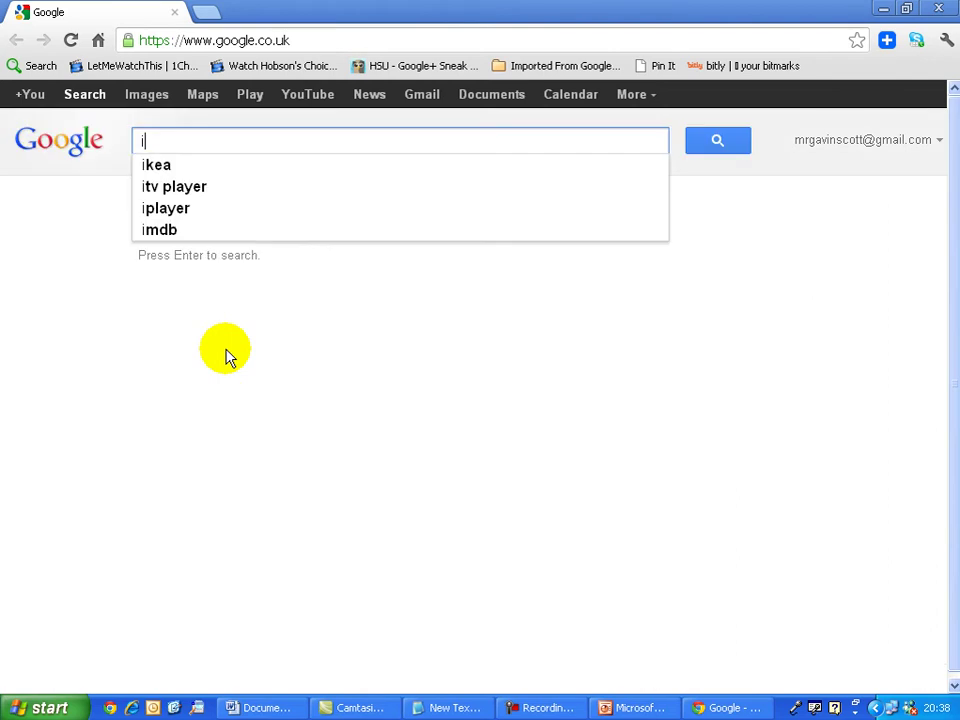
pyautogui.write('p')
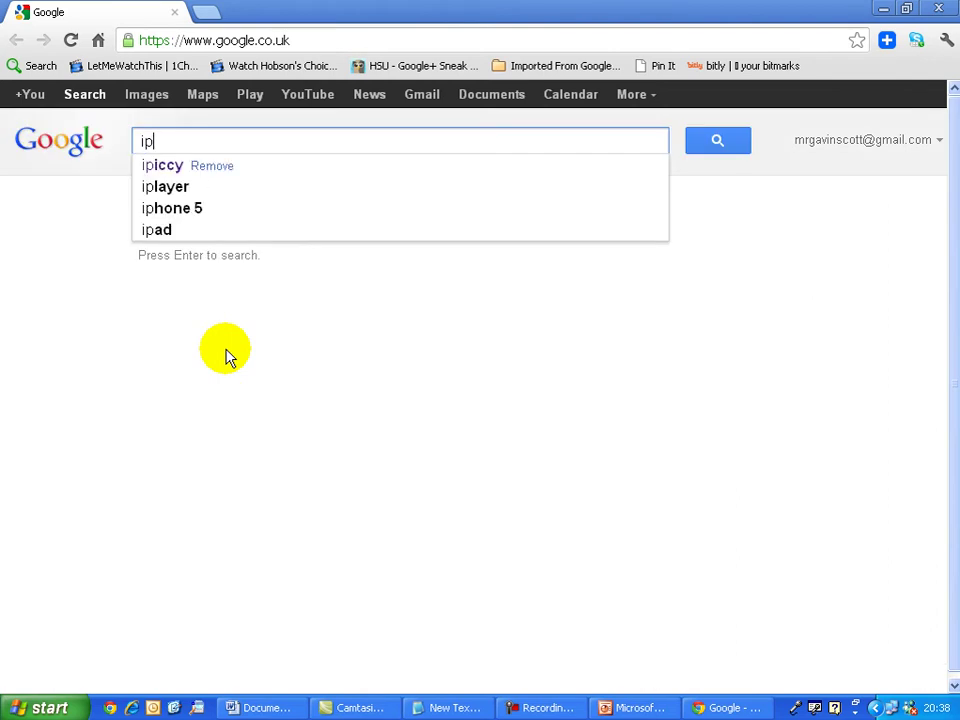
pyautogui.write('iccy')
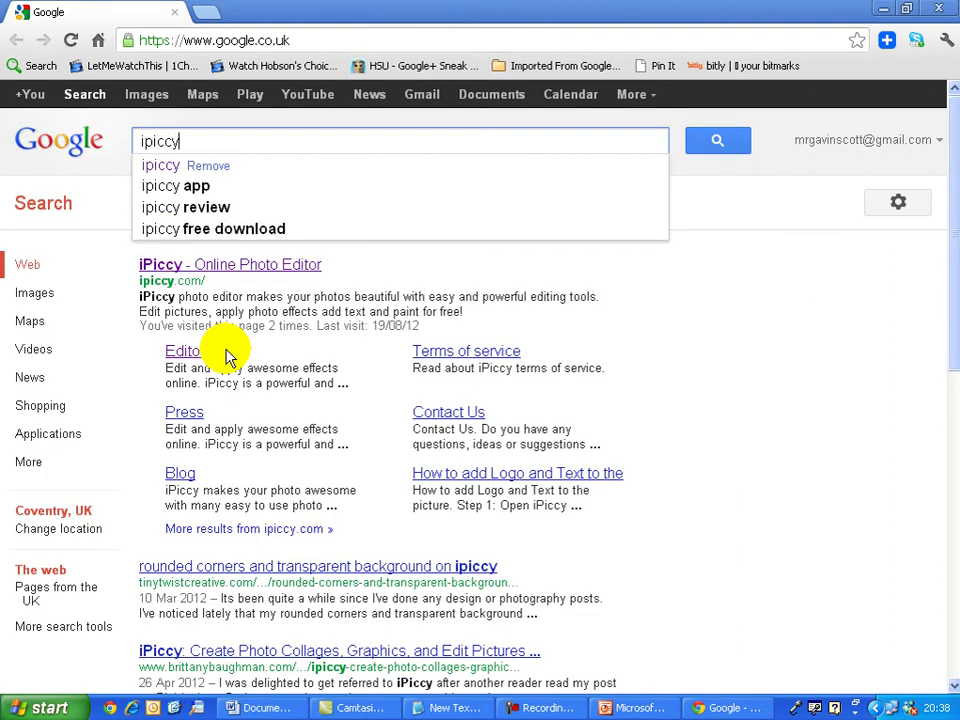
pyautogui.click(206, 266)
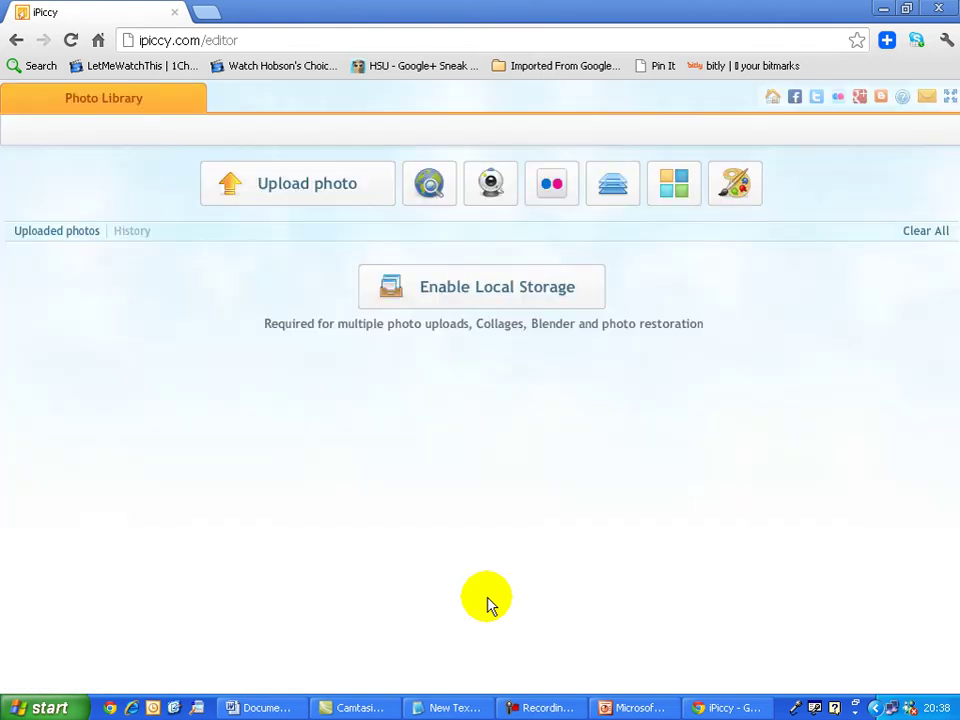
# Step: Upload ppp.jpg from the computer into the iPiccy editor
pyautogui.click(317, 190)
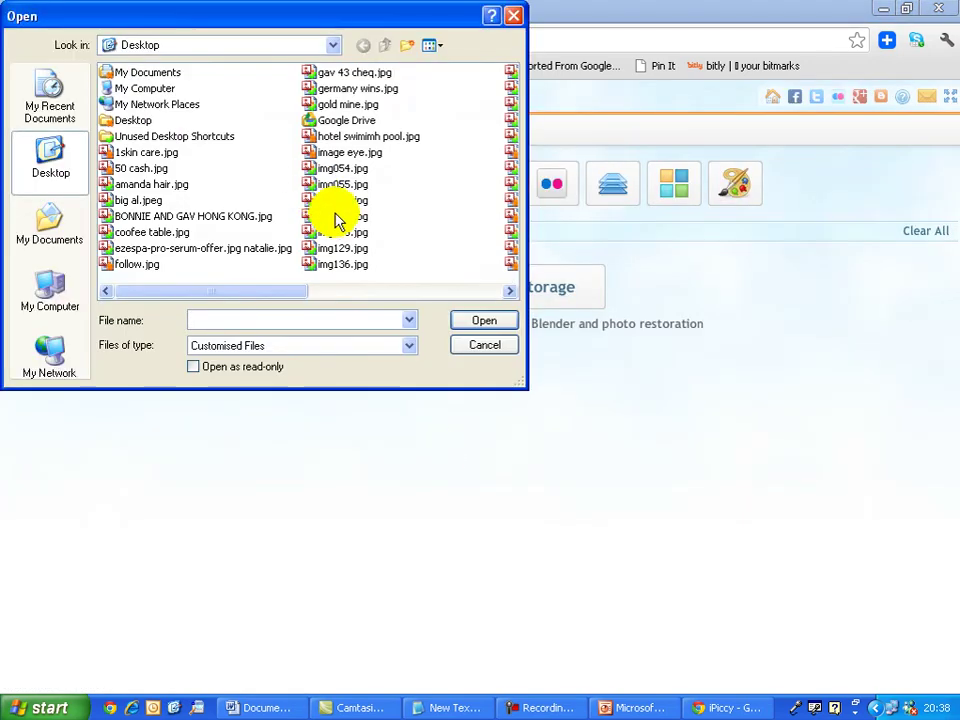
pyautogui.click(509, 292)
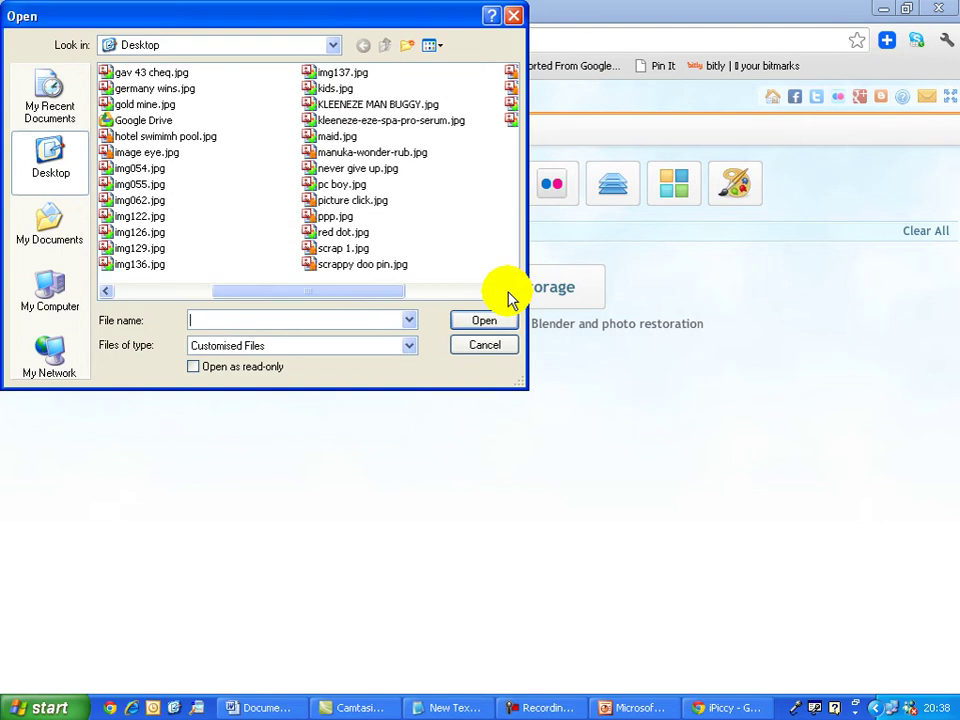
pyautogui.click(332, 217)
pyautogui.click(486, 322)
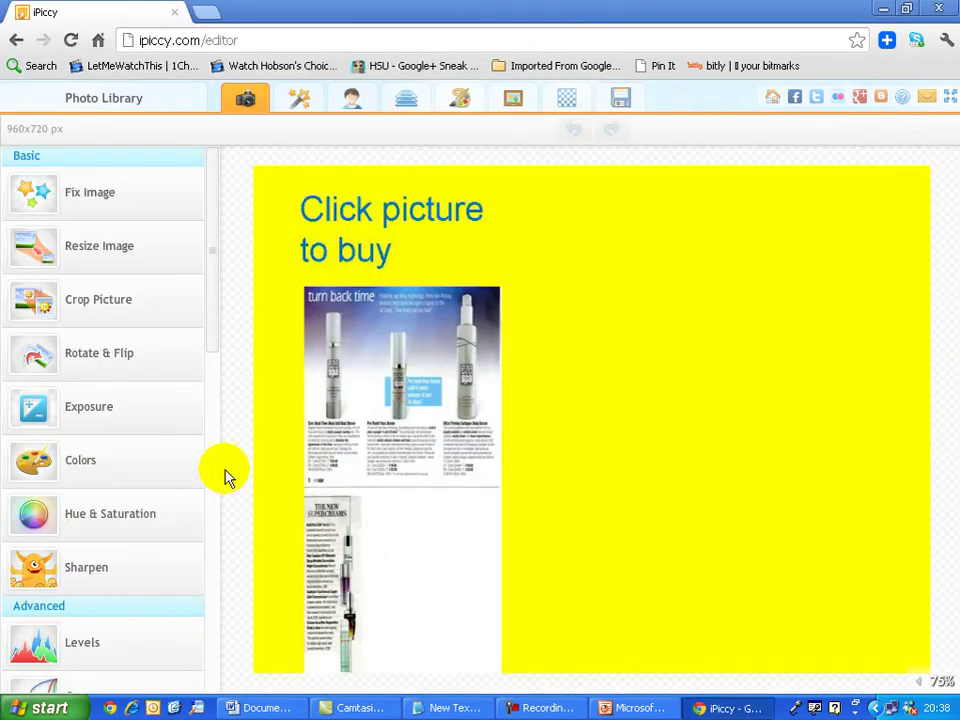
# Step: Crop the image to a 309×707 strip framing the 'Click picture to buy' heading and flyer
pyautogui.click(105, 300)
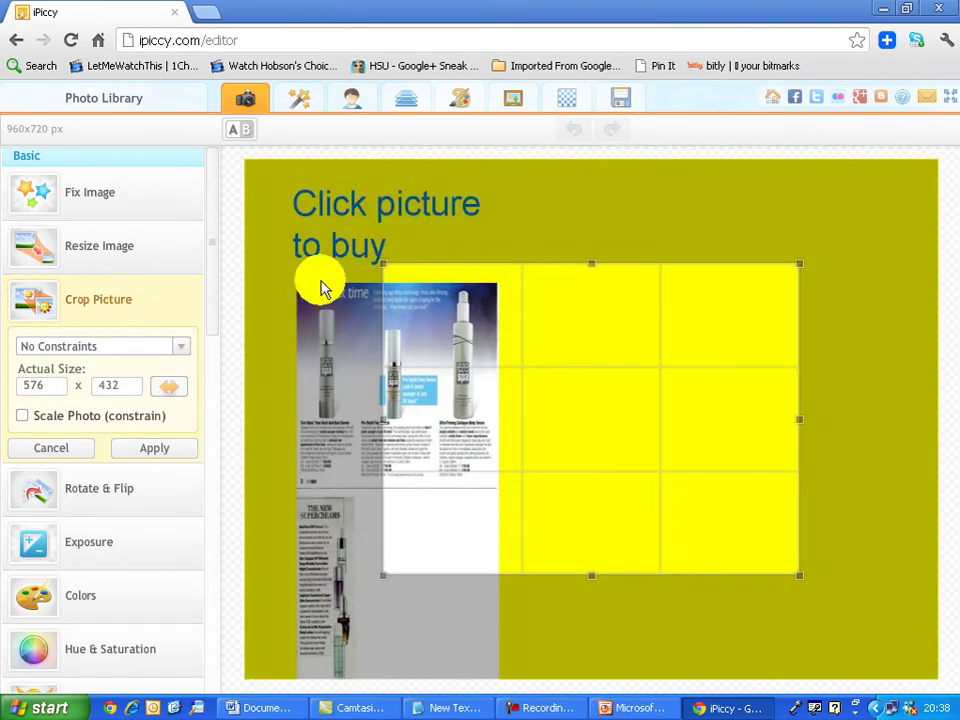
pyautogui.moveTo(383, 264); pyautogui.dragTo(283, 165)
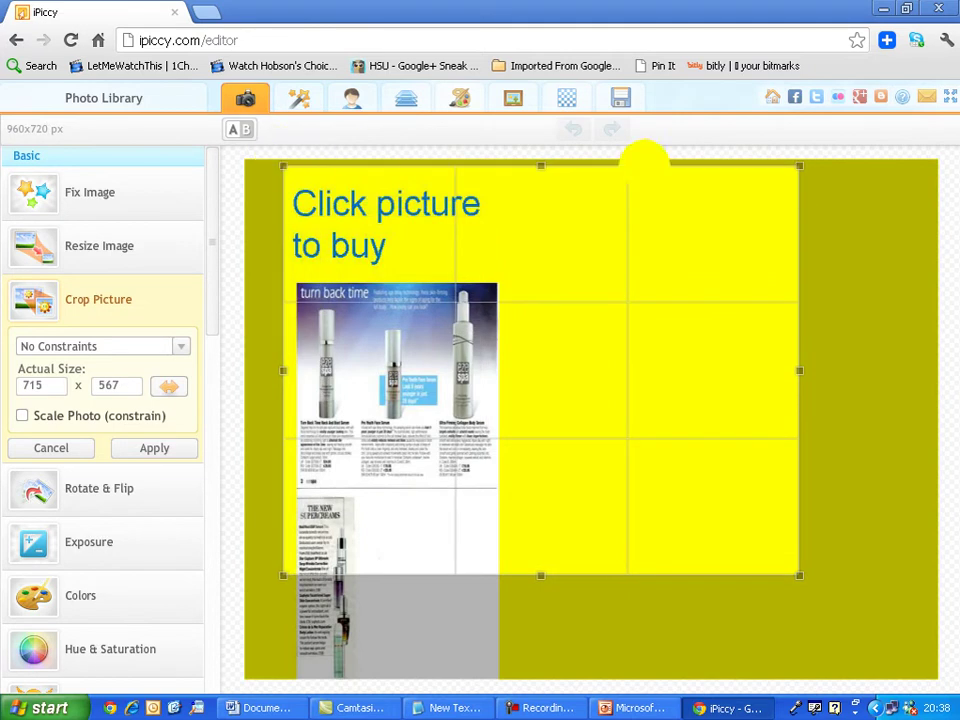
pyautogui.moveTo(805, 372)
pyautogui.mouseDown()
pyautogui.moveTo(503, 408)
pyautogui.moveTo(511, 404)
pyautogui.mouseUp()
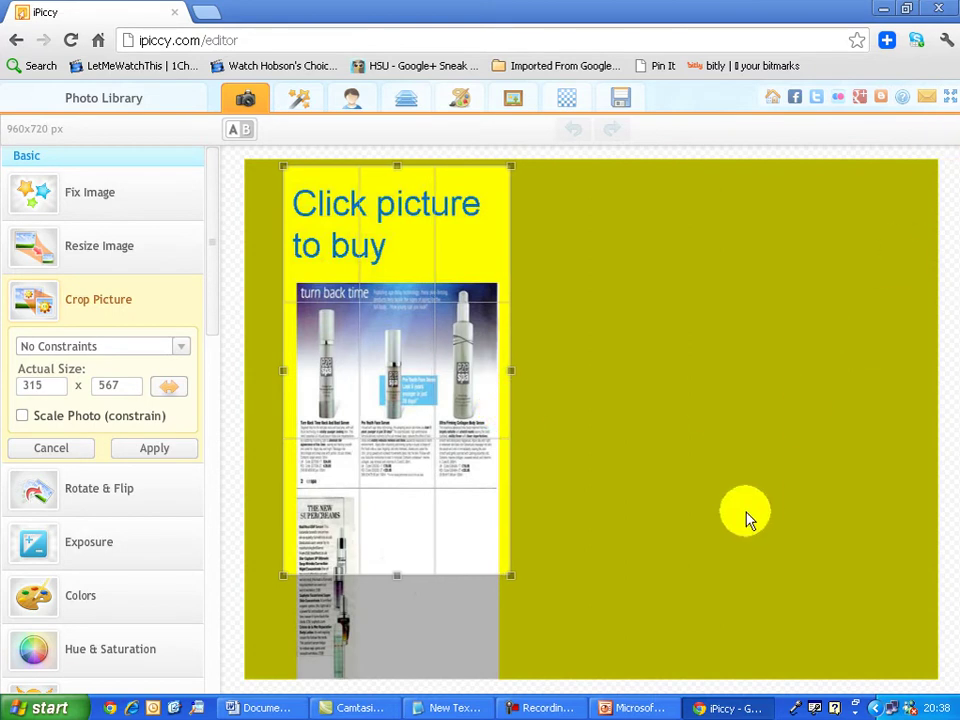
pyautogui.moveTo(744, 514); pyautogui.dragTo(744, 458)
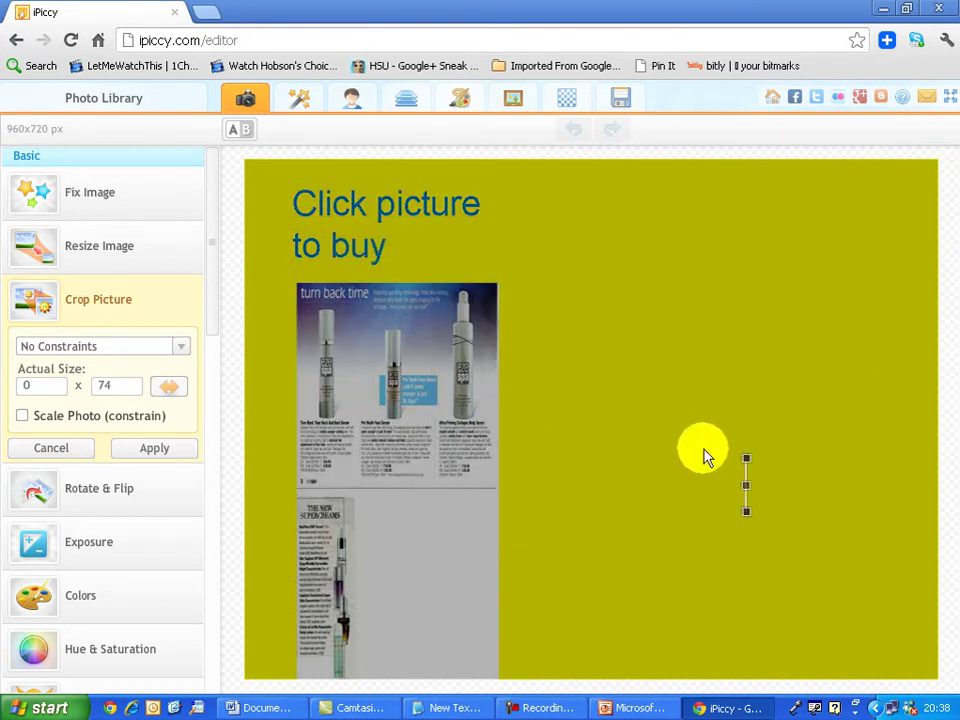
pyautogui.moveTo(746, 460)
pyautogui.mouseDown()
pyautogui.moveTo(628, 403)
pyautogui.moveTo(665, 384)
pyautogui.mouseUp()
pyautogui.moveTo(744, 444)
pyautogui.mouseDown()
pyautogui.moveTo(655, 455)
pyautogui.moveTo(245, 427)
pyautogui.moveTo(281, 420)
pyautogui.mouseUp()
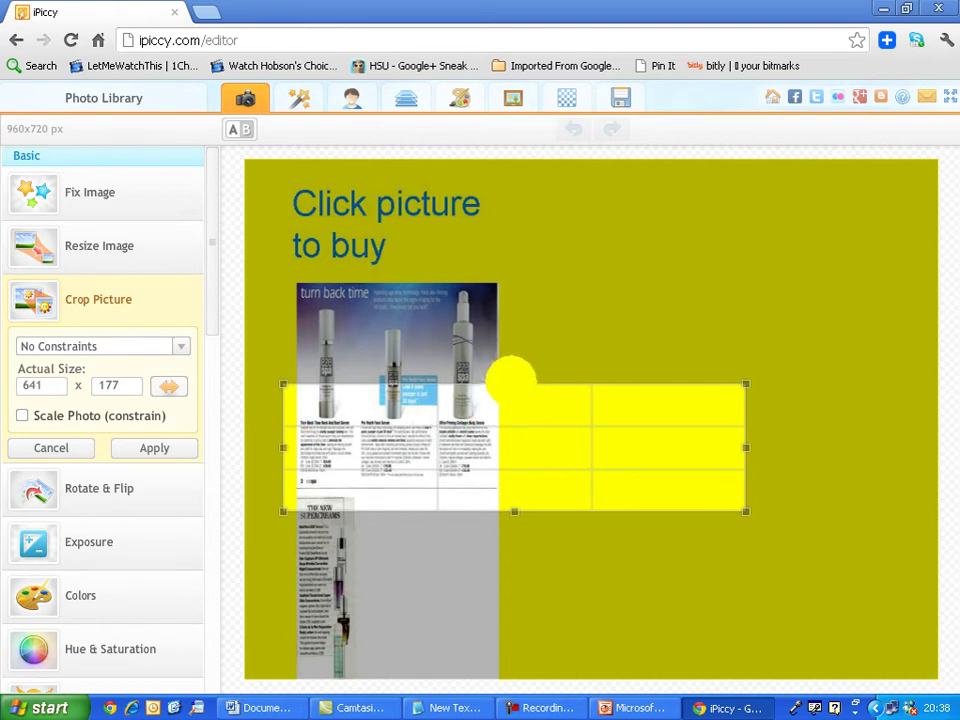
pyautogui.moveTo(515, 382); pyautogui.dragTo(514, 168)
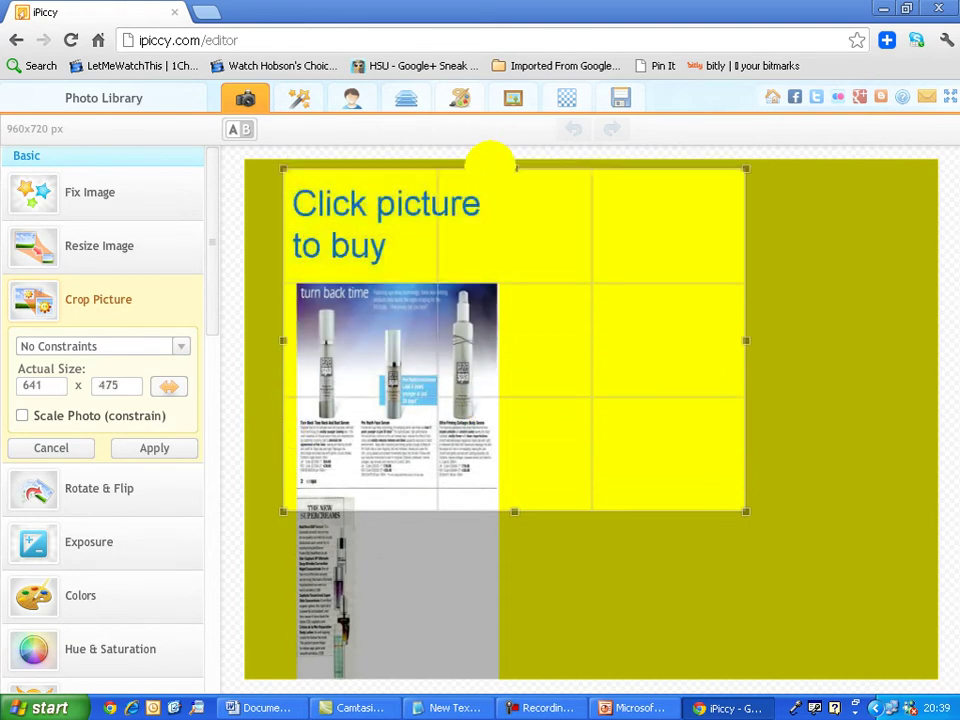
pyautogui.moveTo(514, 512); pyautogui.dragTo(493, 686)
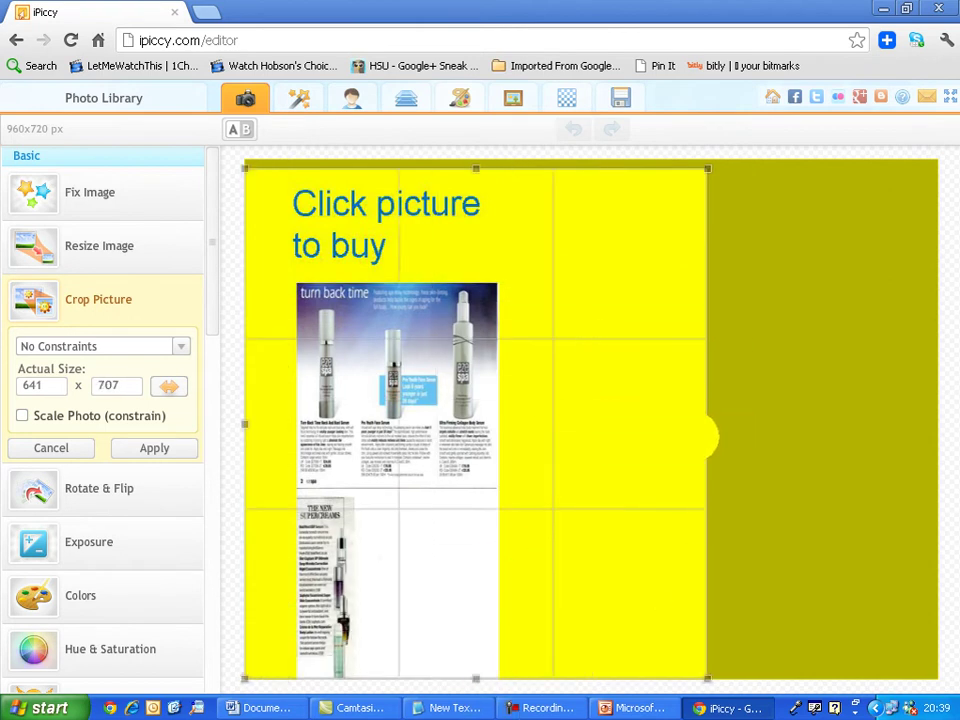
pyautogui.moveTo(705, 437)
pyautogui.mouseDown()
pyautogui.moveTo(756, 426)
pyautogui.moveTo(511, 470)
pyautogui.mouseUp()
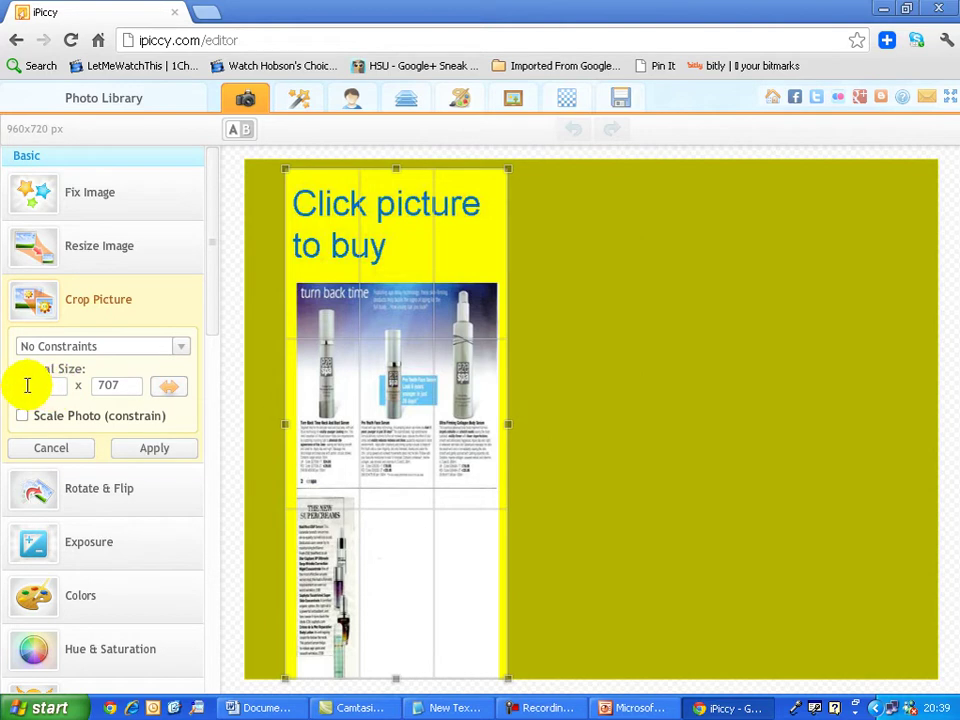
pyautogui.click(154, 451)
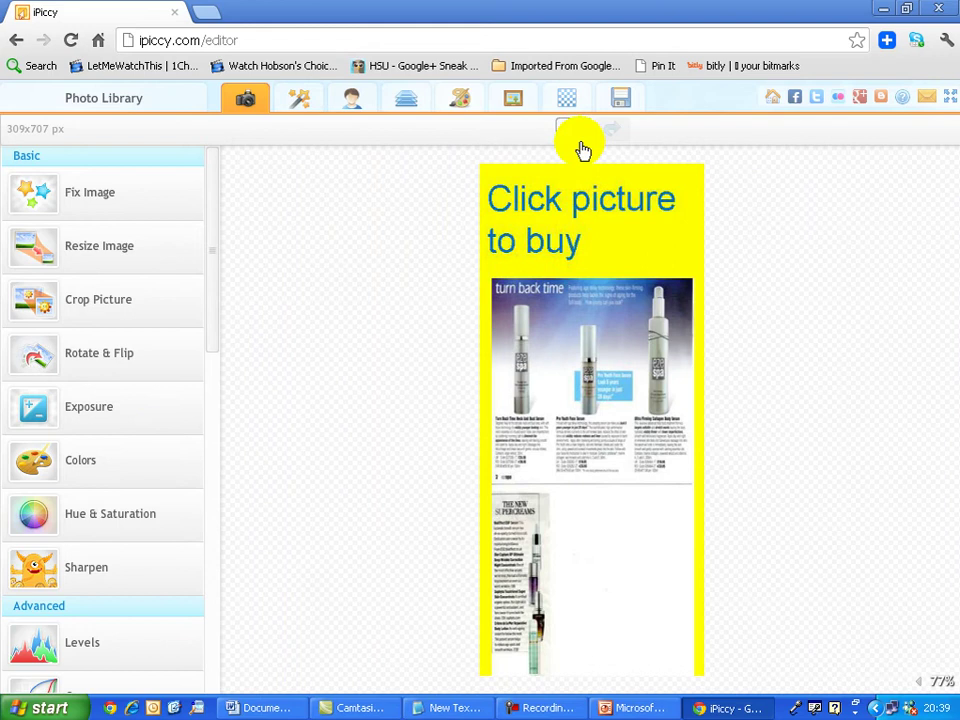
# Step: Save the cropped image to the Desktop, replacing ppp.jpg, then open picture click.jpg
pyautogui.click(617, 104)
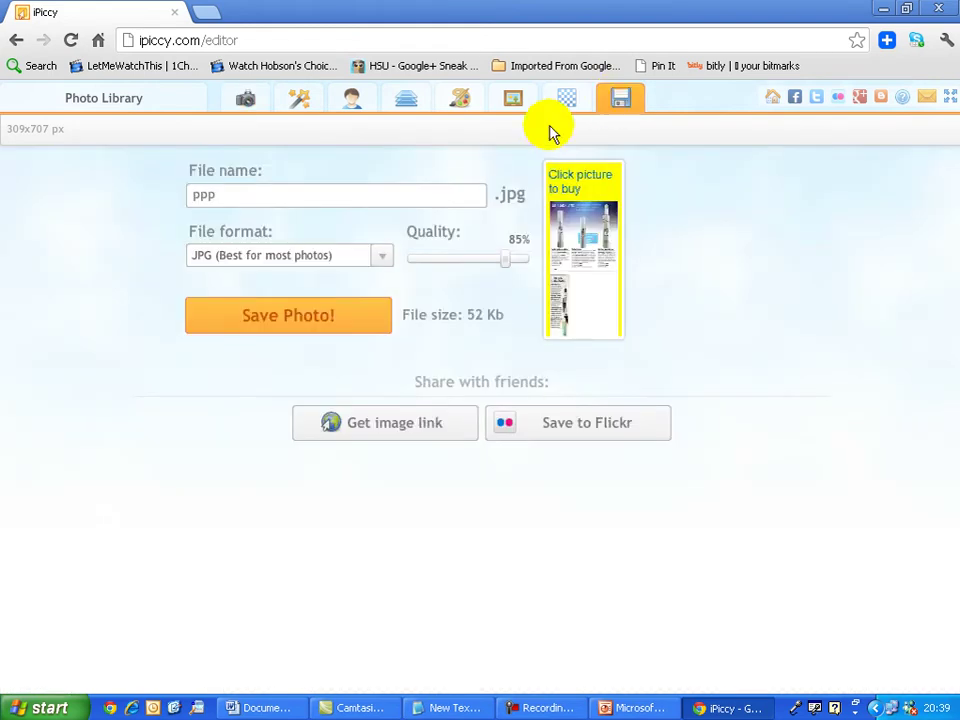
pyautogui.click(311, 307)
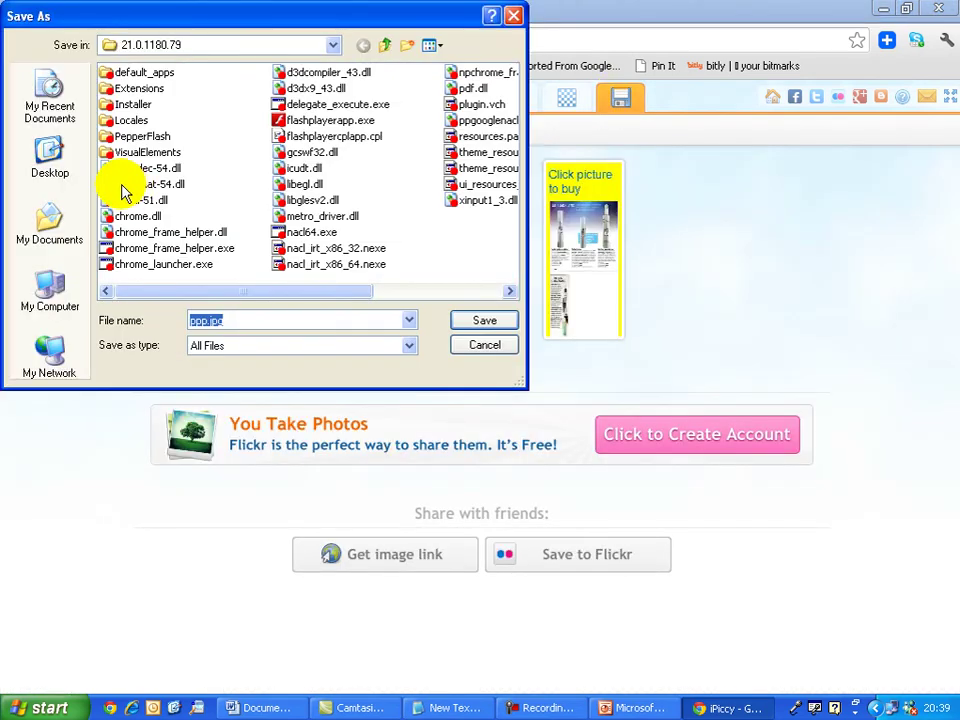
pyautogui.click(52, 162)
pyautogui.click(460, 321)
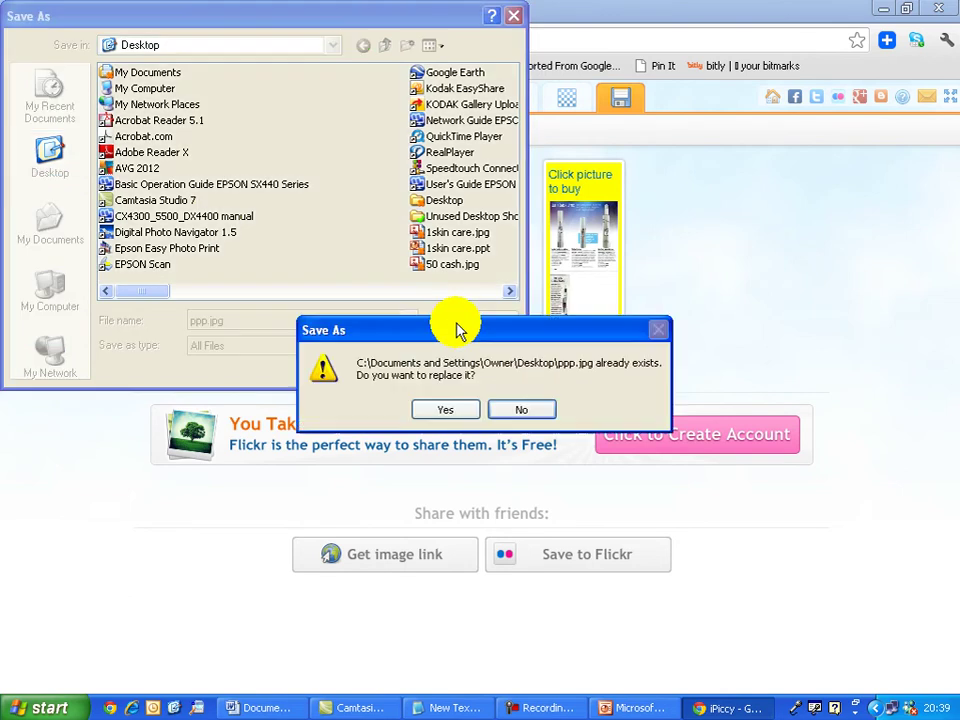
pyautogui.click(446, 412)
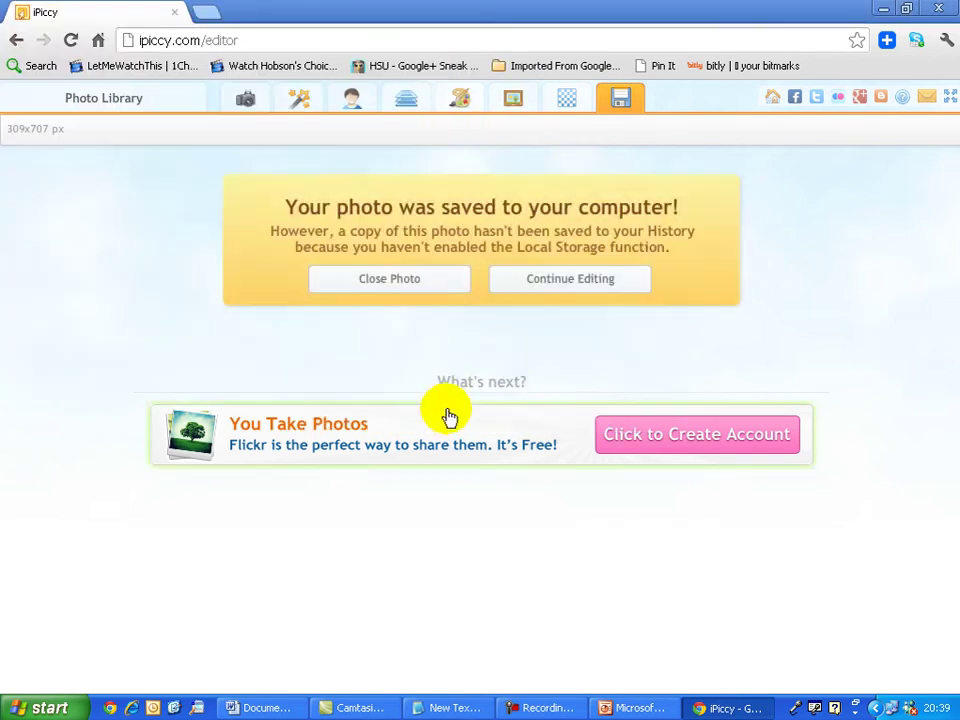
pyautogui.click(890, 10)
pyautogui.doubleClick(916, 635)
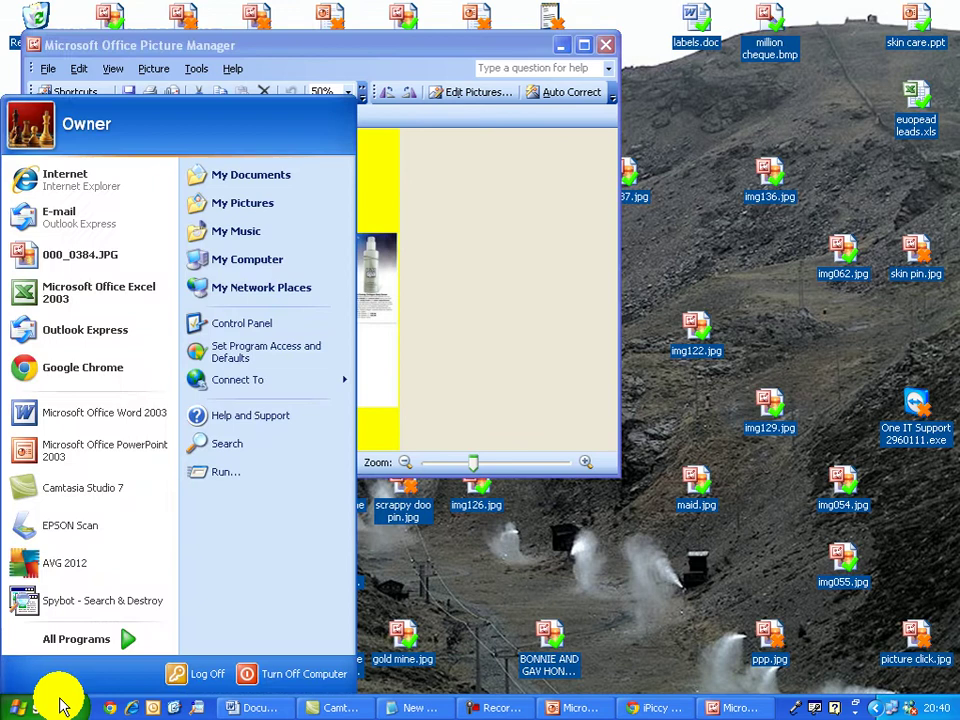
# Step: Close the extra Chrome window opened from Start and bring back the iPiccy browser window
pyautogui.click(54, 374)
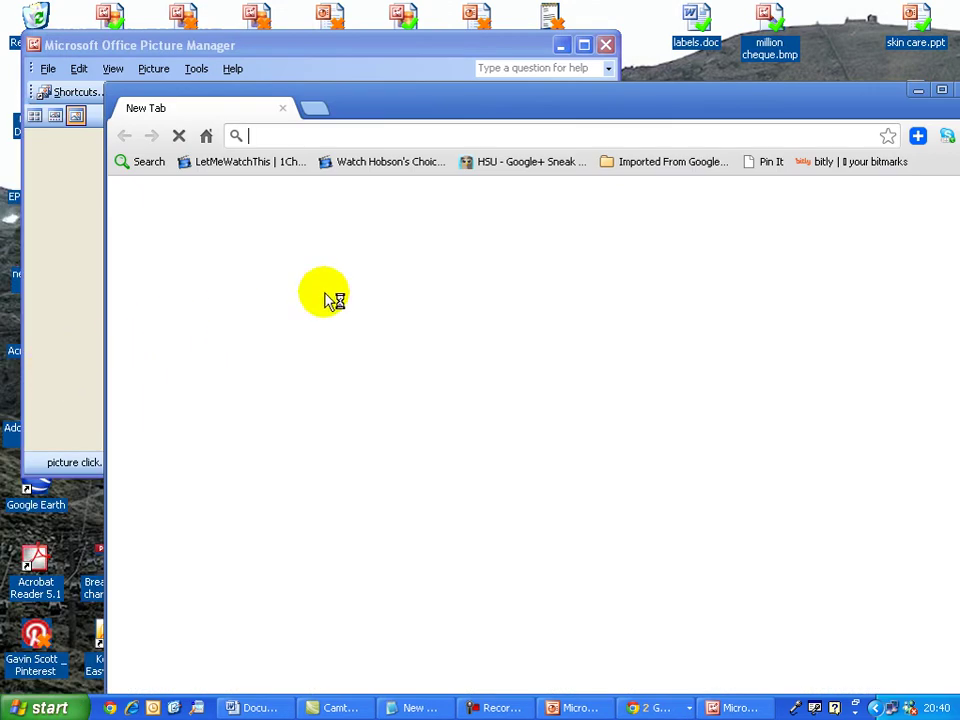
pyautogui.click(953, 91)
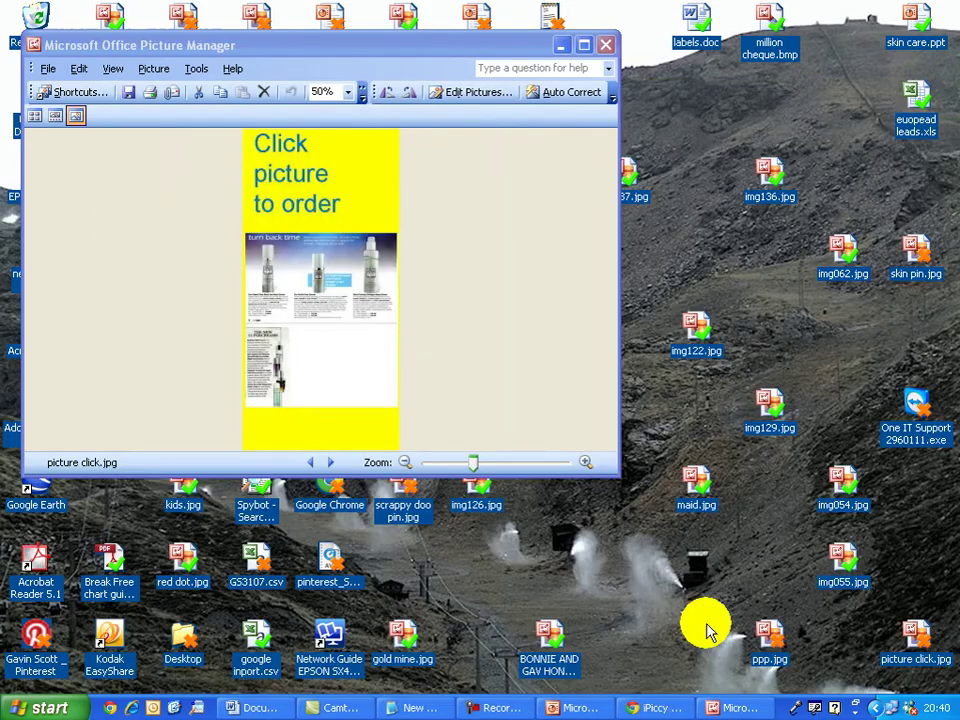
pyautogui.click(658, 706)
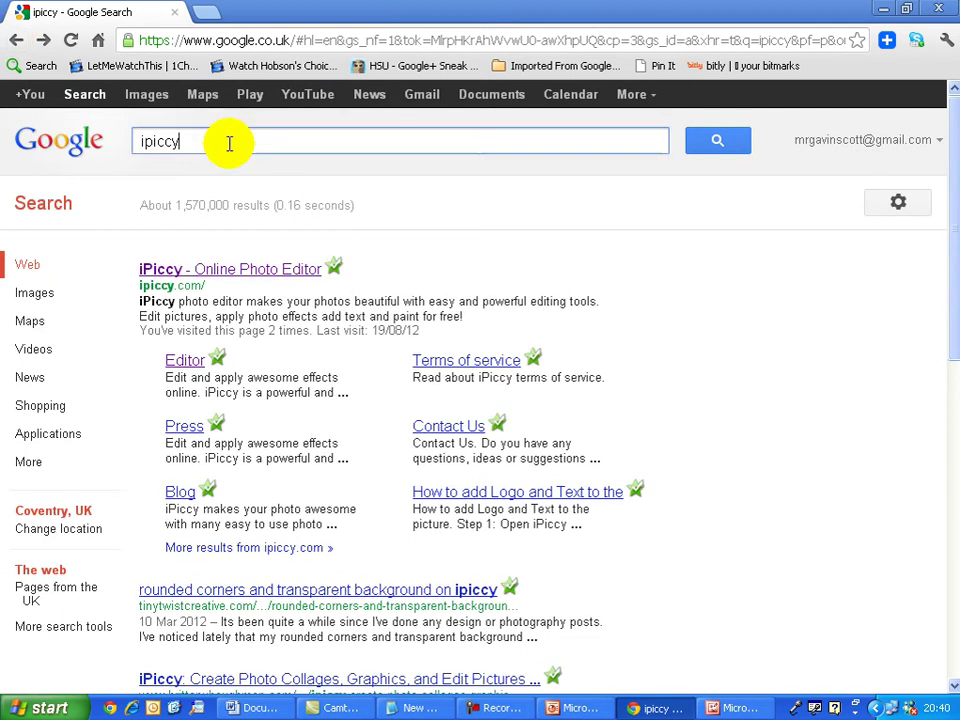
# Step: Search Google for 'pinterest' to reach the Pinterest home feed, then show its Add + choices
pyautogui.press('BackSpace')
pyautogui.press('BackSpace')
pyautogui.press('BackSpace')
pyautogui.press('BackSpace')
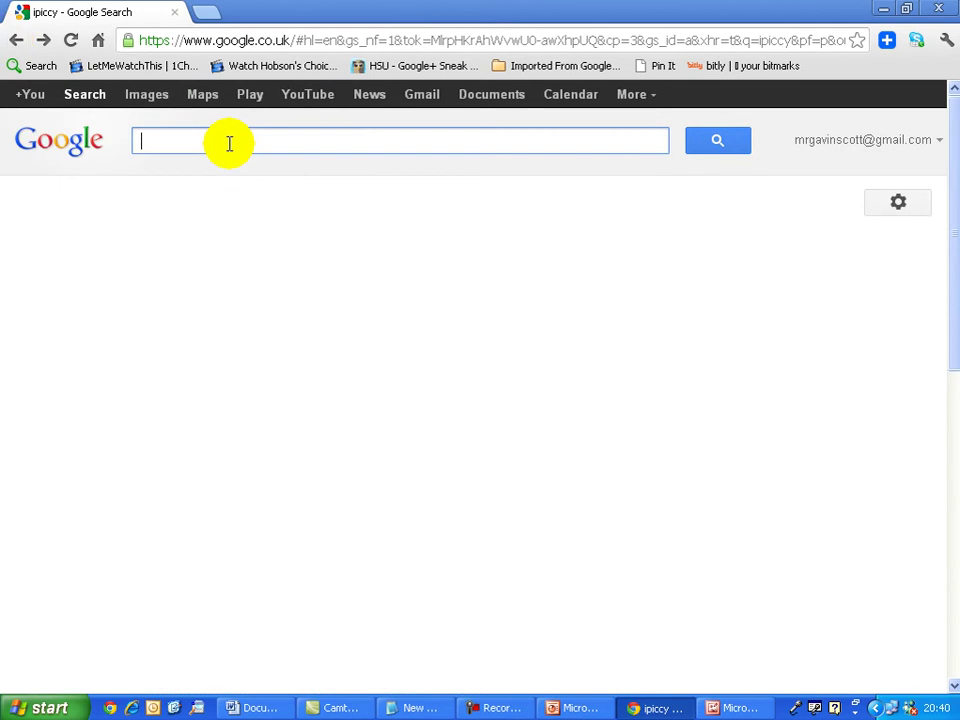
pyautogui.write('pinterest.com')
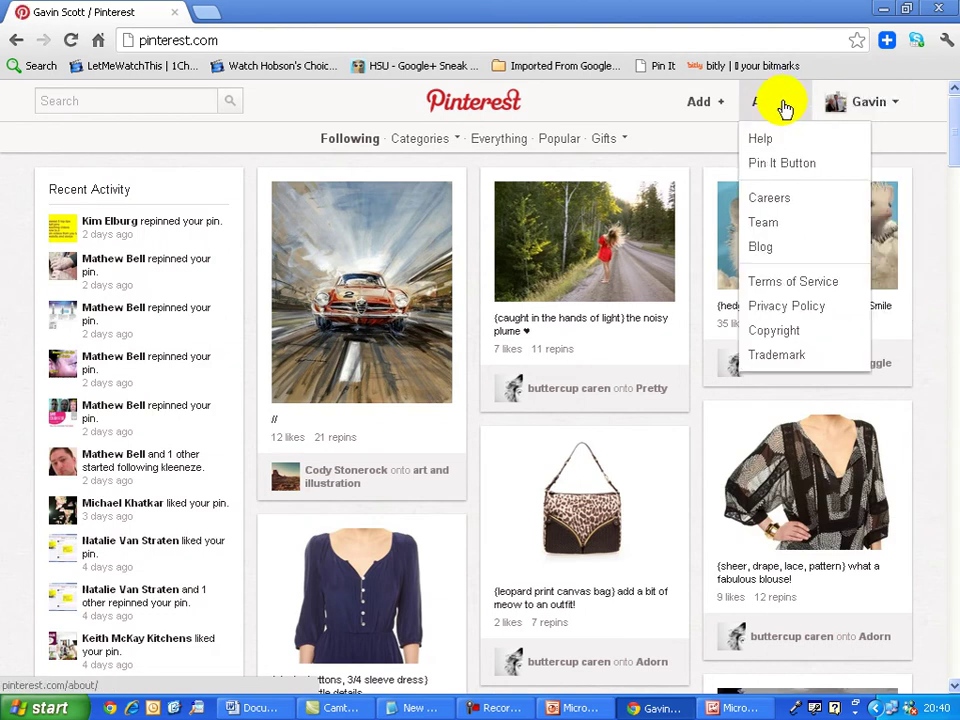
pyautogui.click(708, 104)
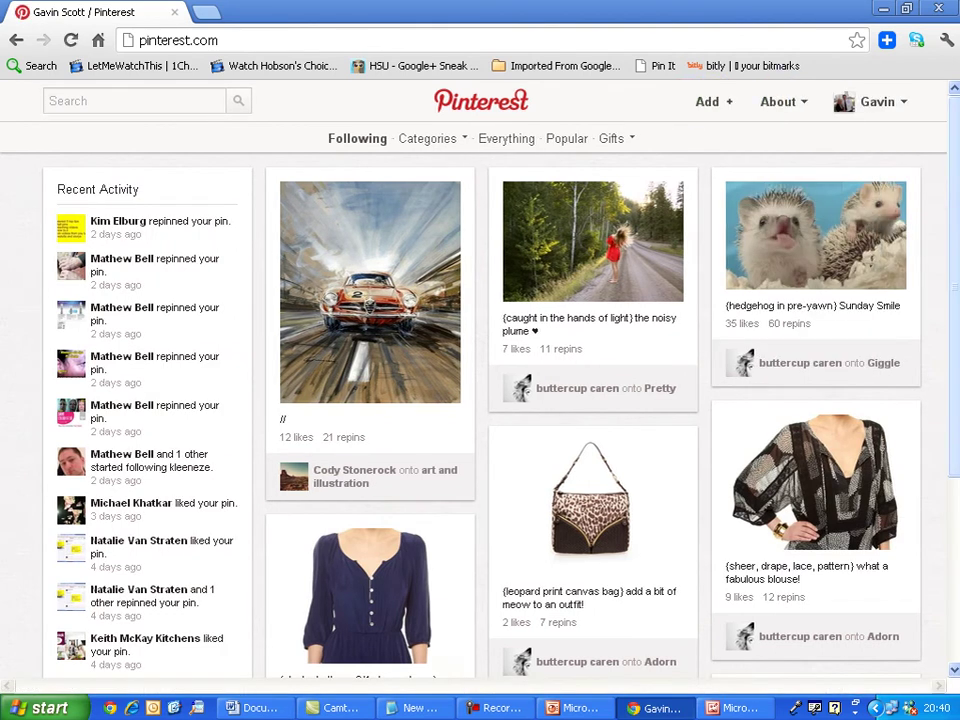
# Step: Upload ppp.jpg as a new pin so the yellow 'Click picture to buy' image previews
pyautogui.click(507, 583)
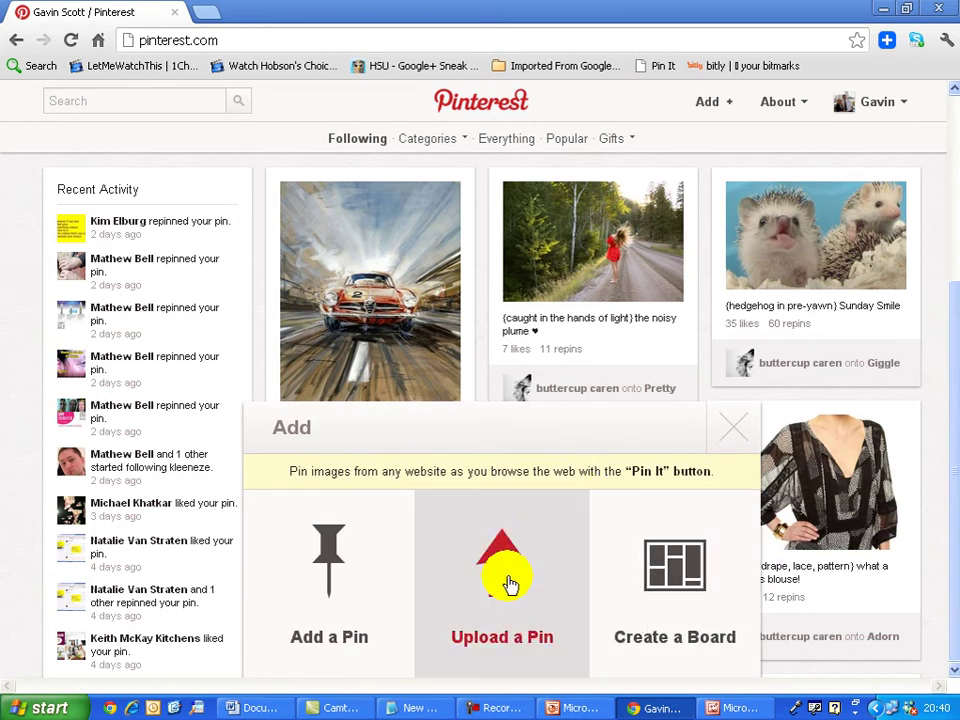
pyautogui.click(325, 414)
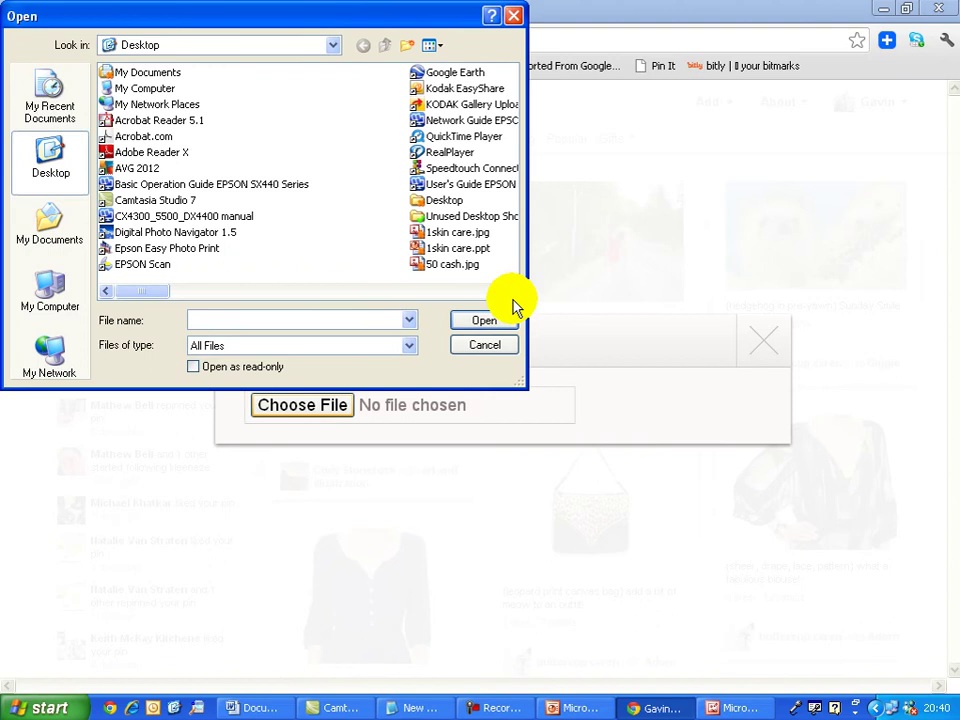
pyautogui.click(510, 293)
pyautogui.click(511, 292)
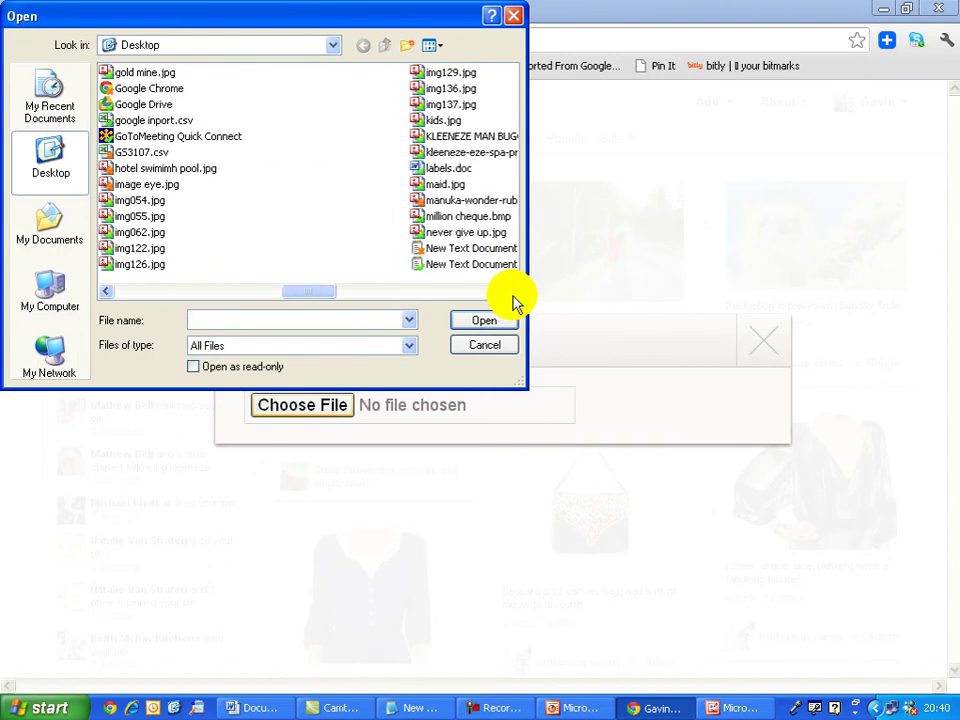
pyautogui.click(511, 292)
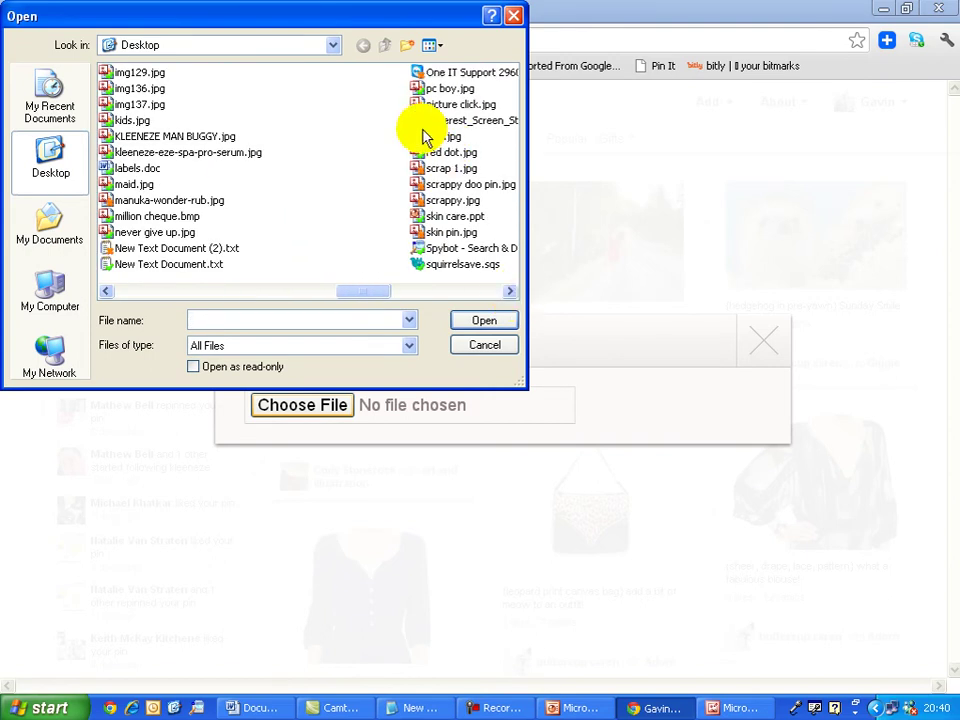
pyautogui.click(423, 137)
pyautogui.click(487, 322)
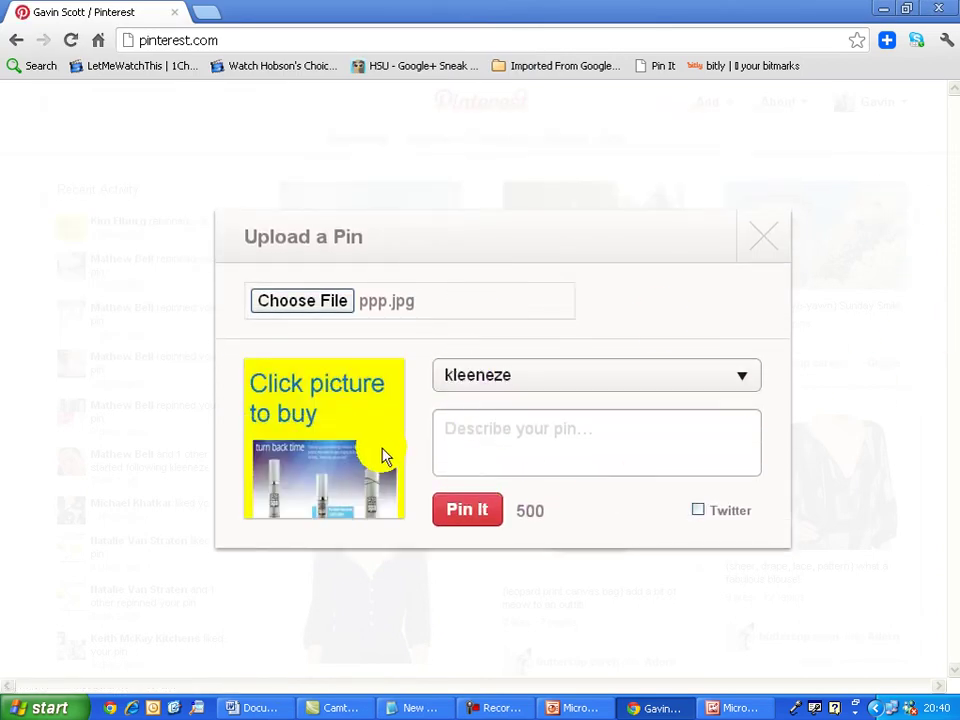
# Step: Enter the pin description 'turn back time products click website to buy', correcting a typo
pyautogui.click(490, 431)
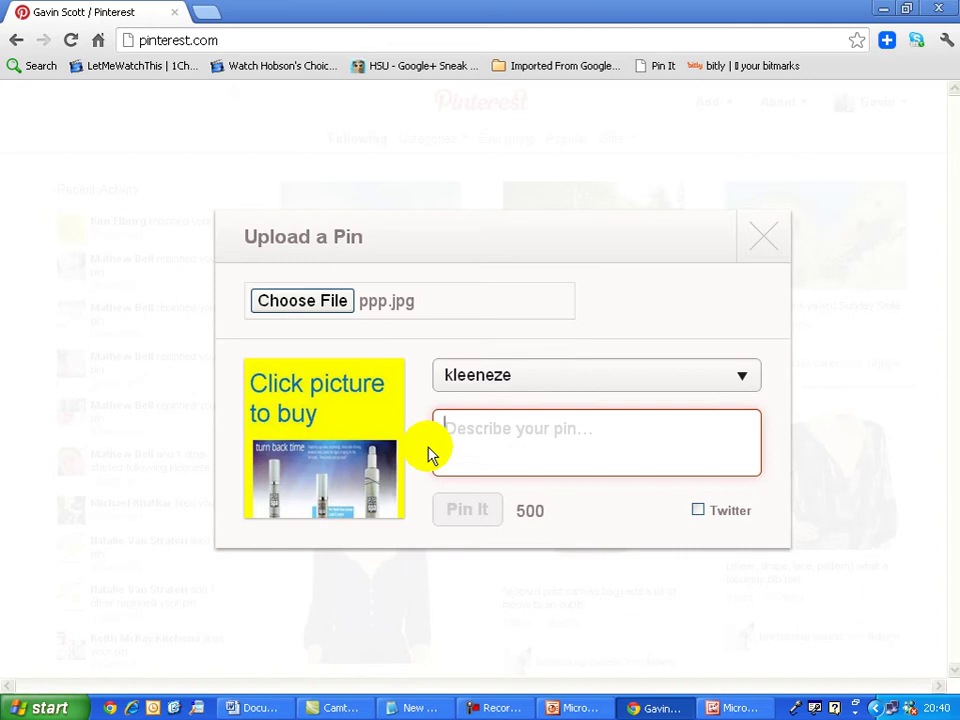
pyautogui.write('yu')
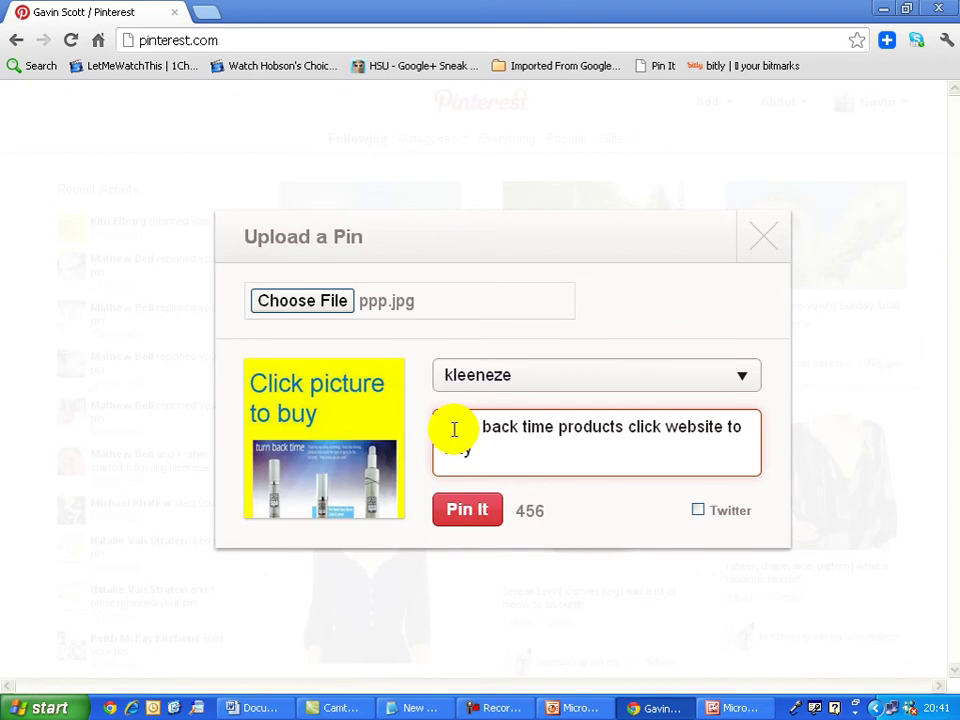
pyautogui.press('BackSpace')
pyautogui.write('t')
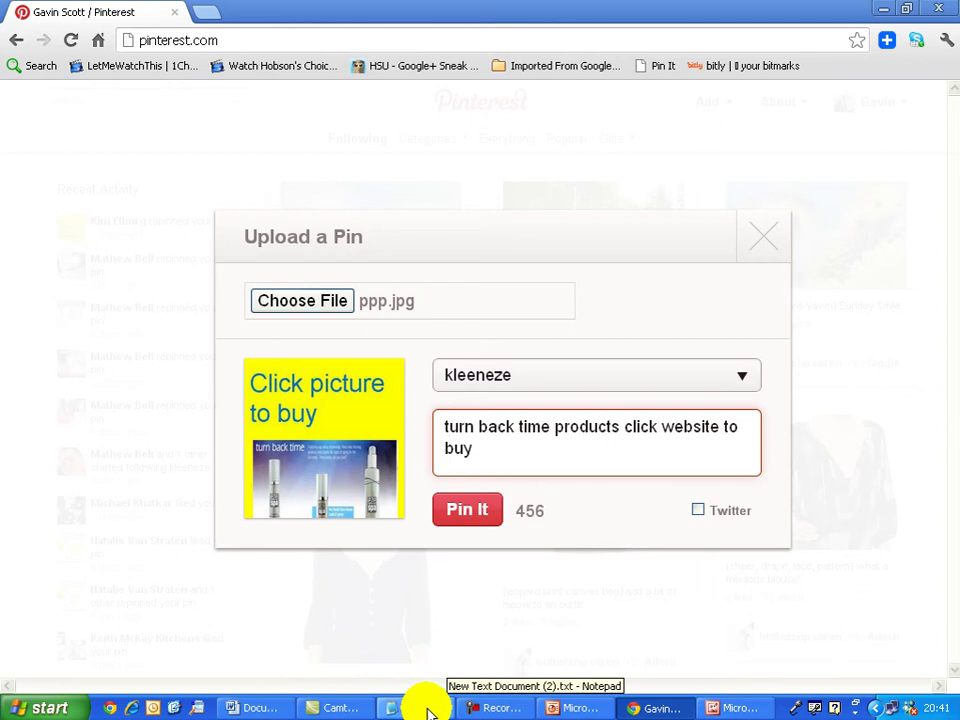
# Step: Copy the kleenezeshop product link from Notepad, then minimize Notepad to reveal the pin form
pyautogui.click(428, 706)
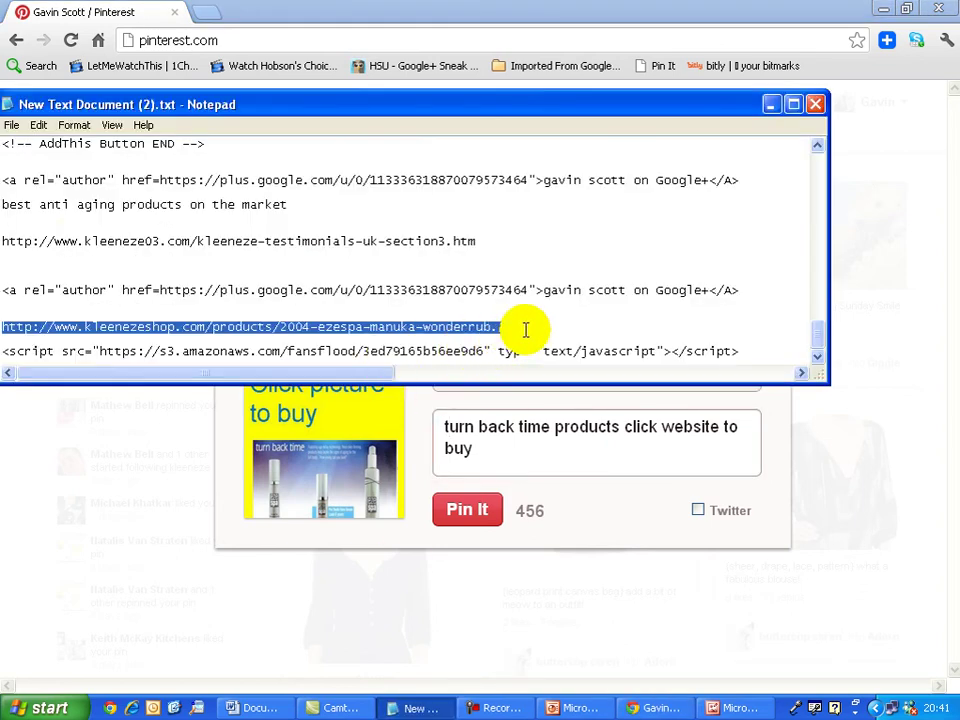
pyautogui.moveTo(525, 330); pyautogui.dragTo(540, 326)
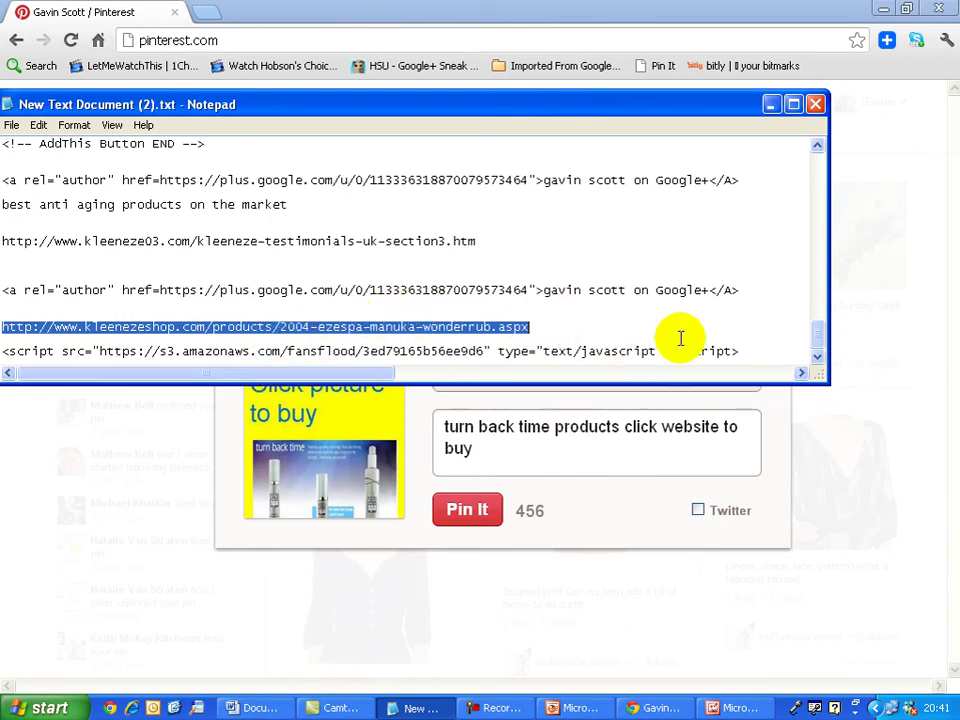
pyautogui.moveTo(816, 336); pyautogui.dragTo(818, 328)
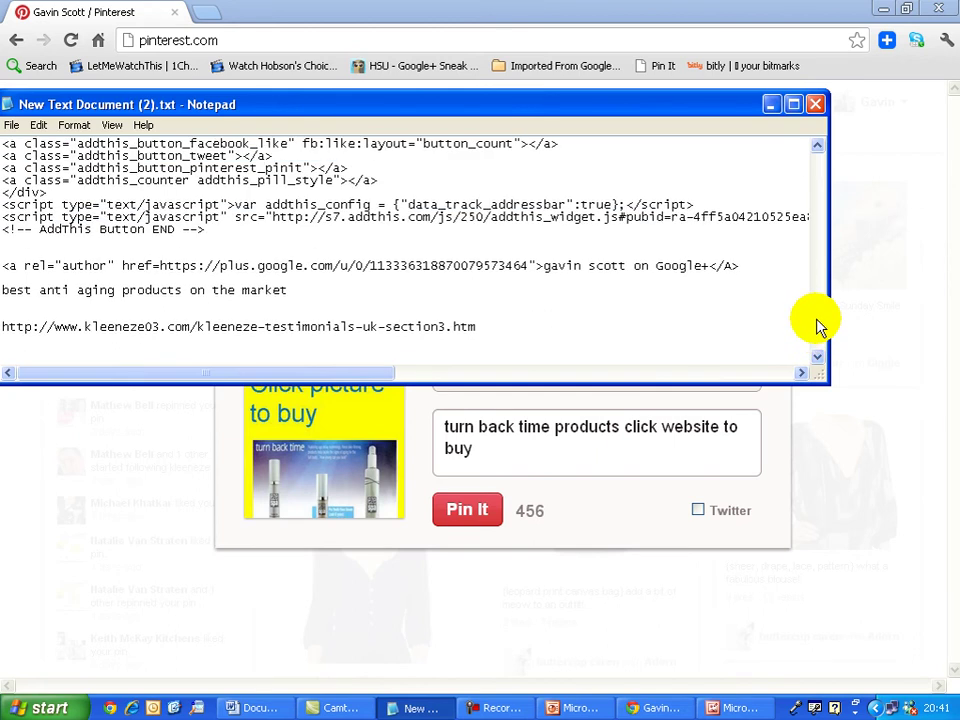
pyautogui.moveTo(818, 328); pyautogui.dragTo(814, 349)
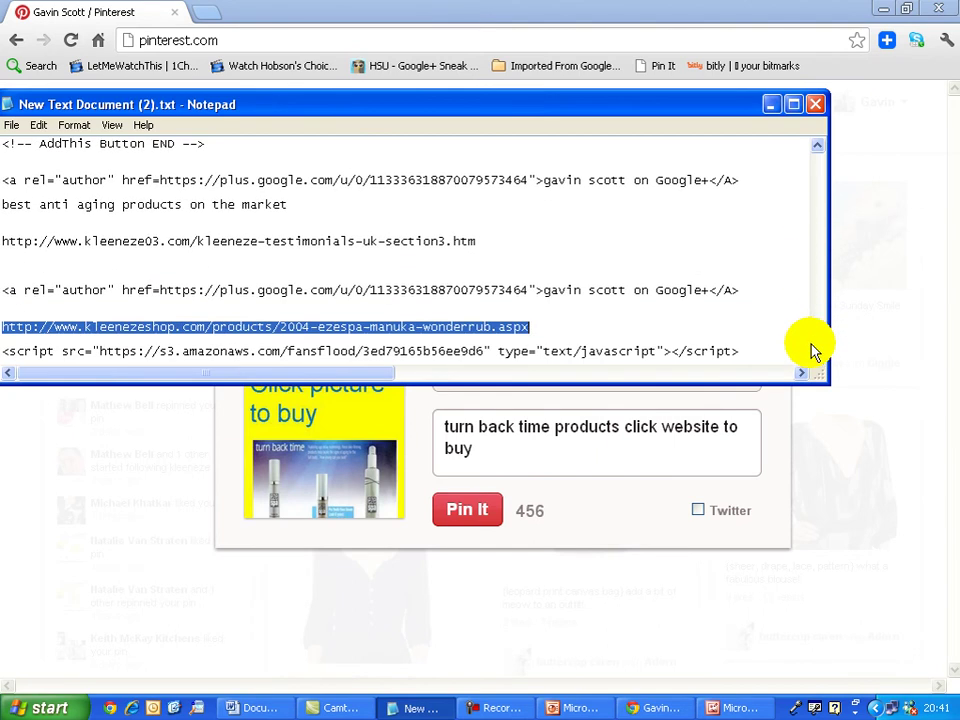
pyautogui.moveTo(552, 327); pyautogui.dragTo(3, 327)
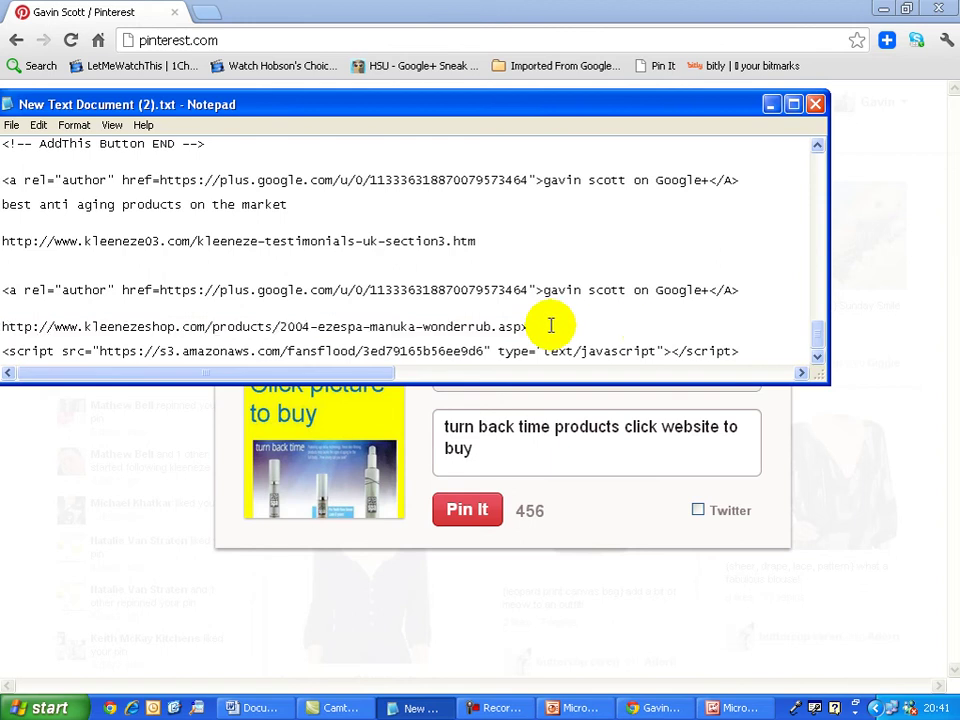
pyautogui.rightClick(5, 323)
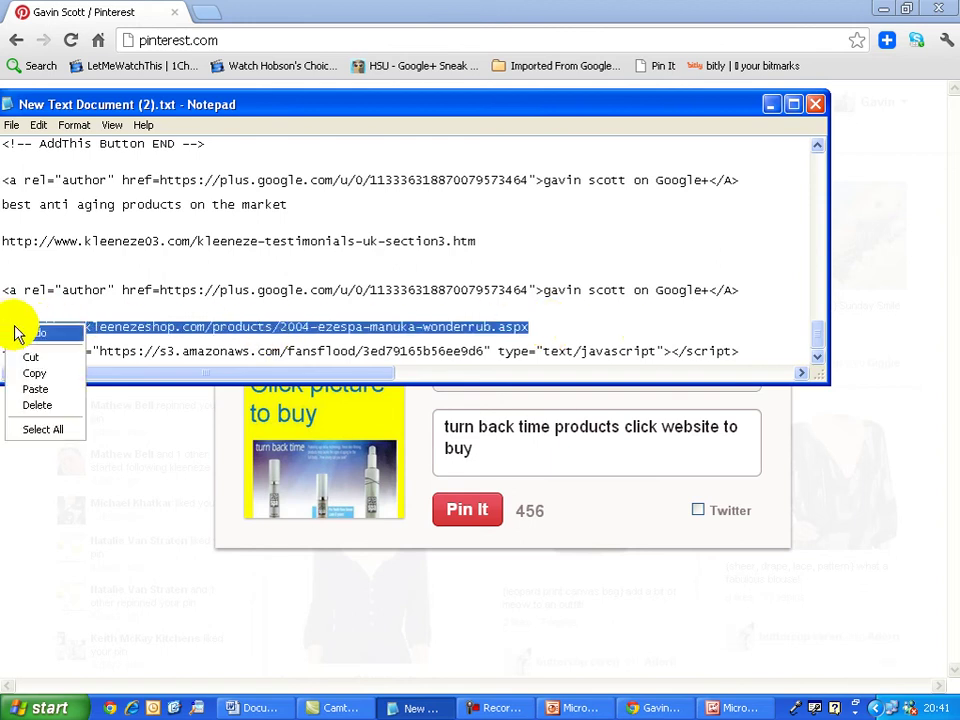
pyautogui.click(36, 373)
pyautogui.click(621, 707)
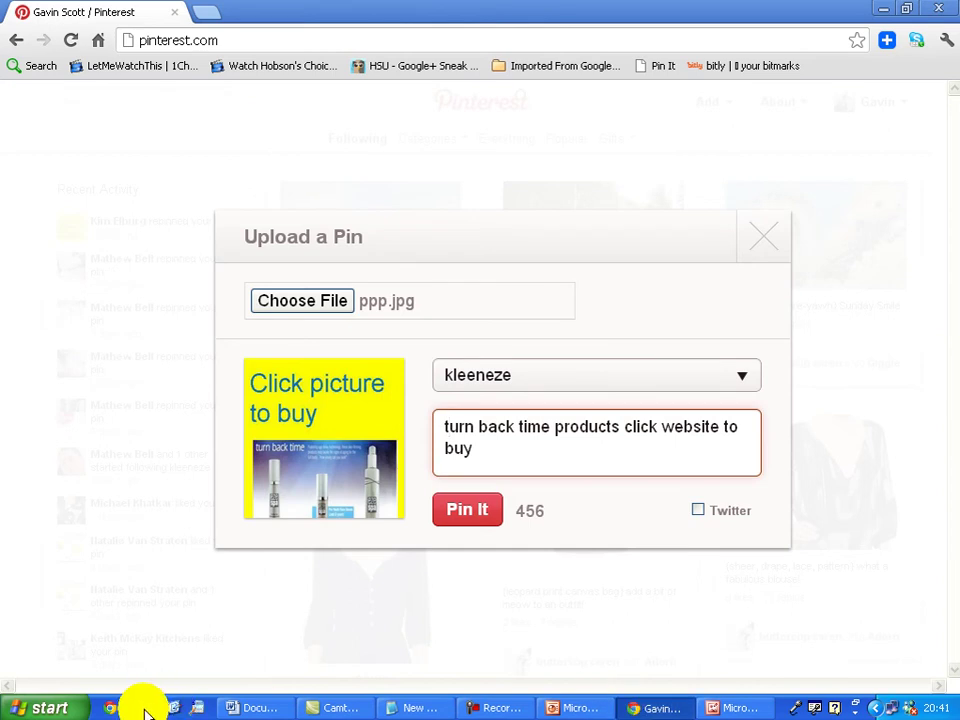
# Step: In a new Chrome window, search the pasted WonderRub address and browse to Kleeneze's Turn Back Time range
pyautogui.click(63, 707)
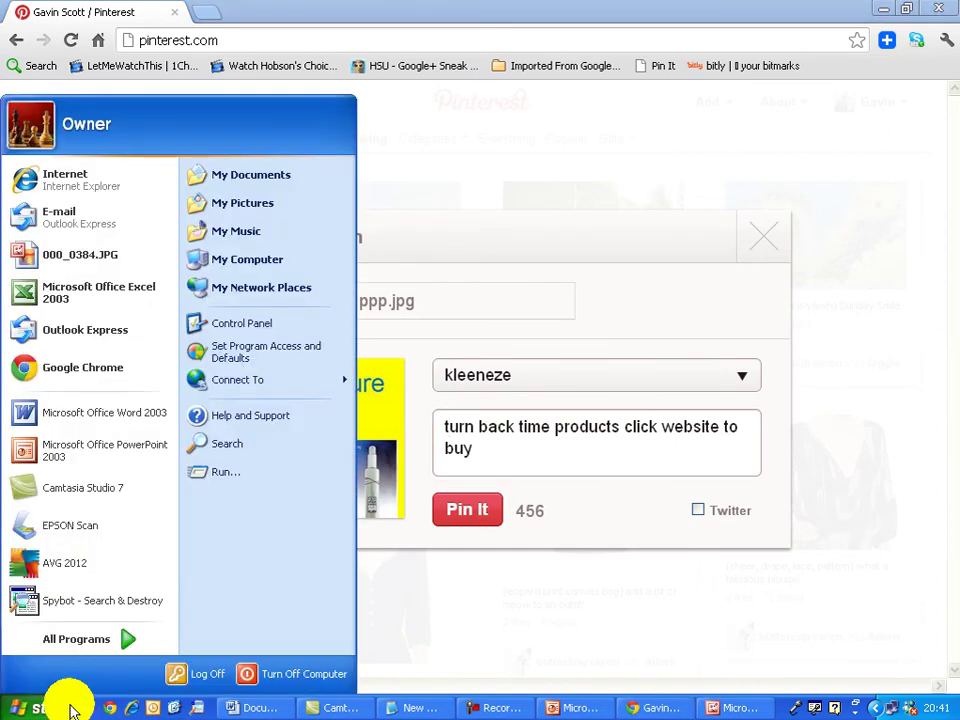
pyautogui.click(33, 366)
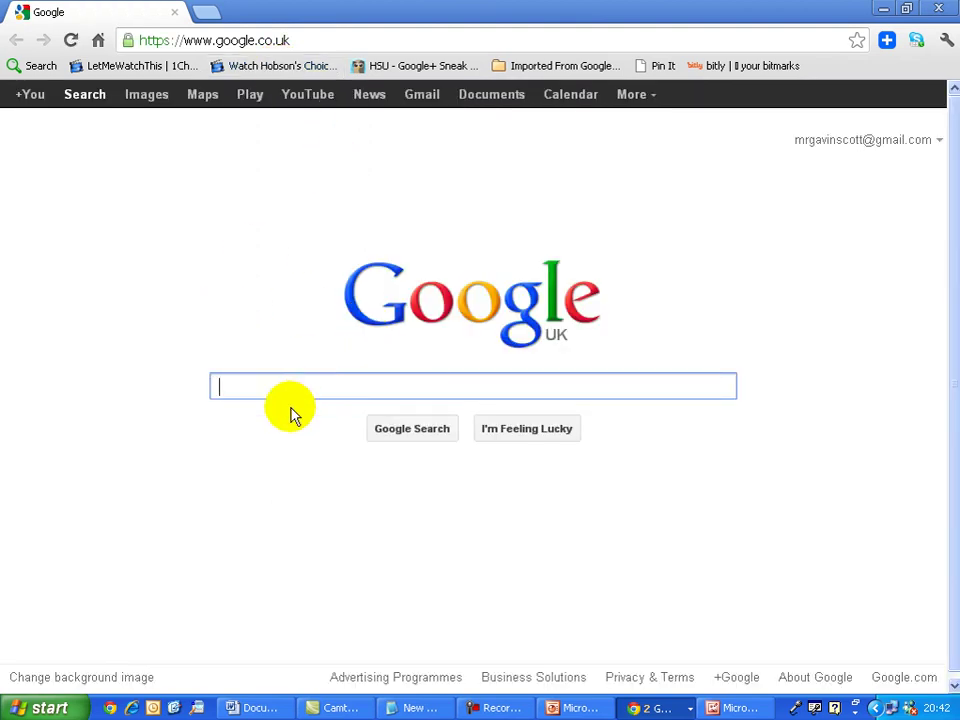
pyautogui.rightClick(286, 390)
pyautogui.click(325, 500)
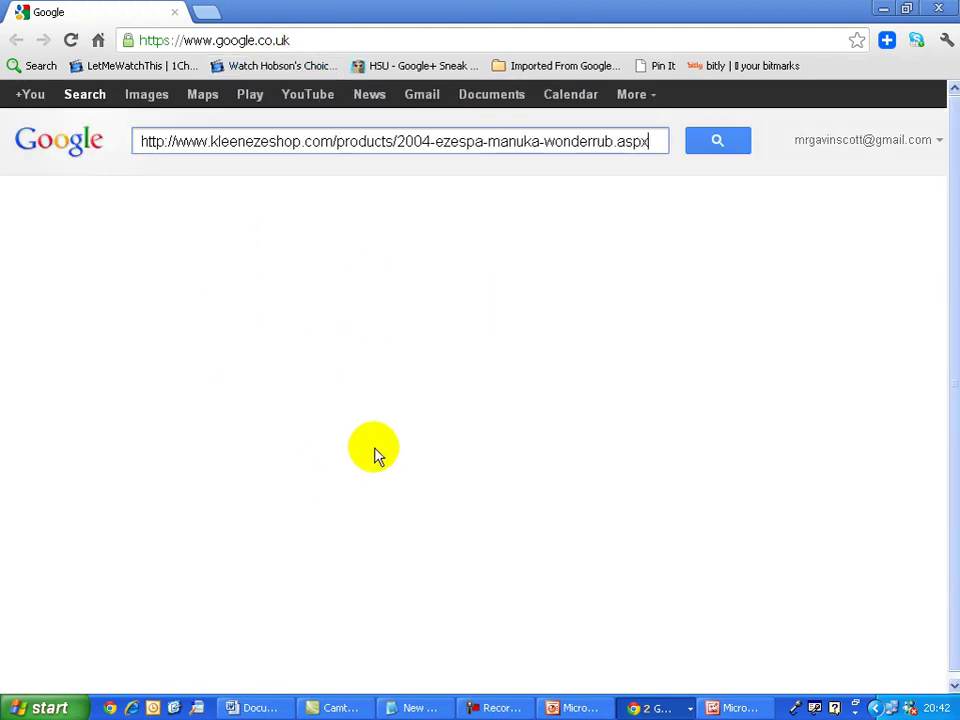
pyautogui.click(724, 142)
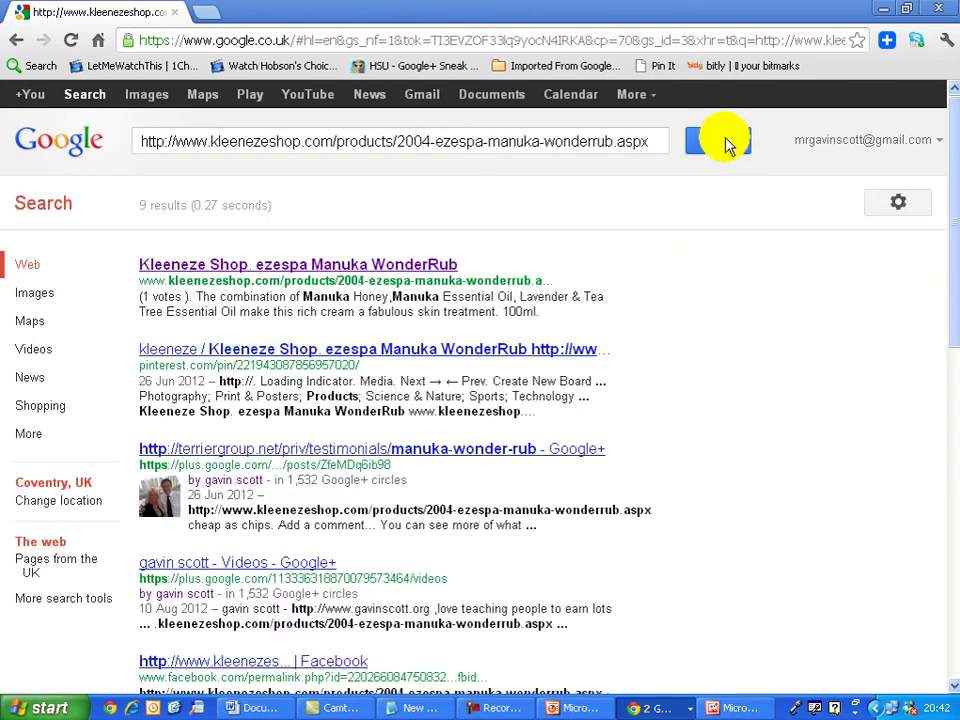
pyautogui.click(302, 266)
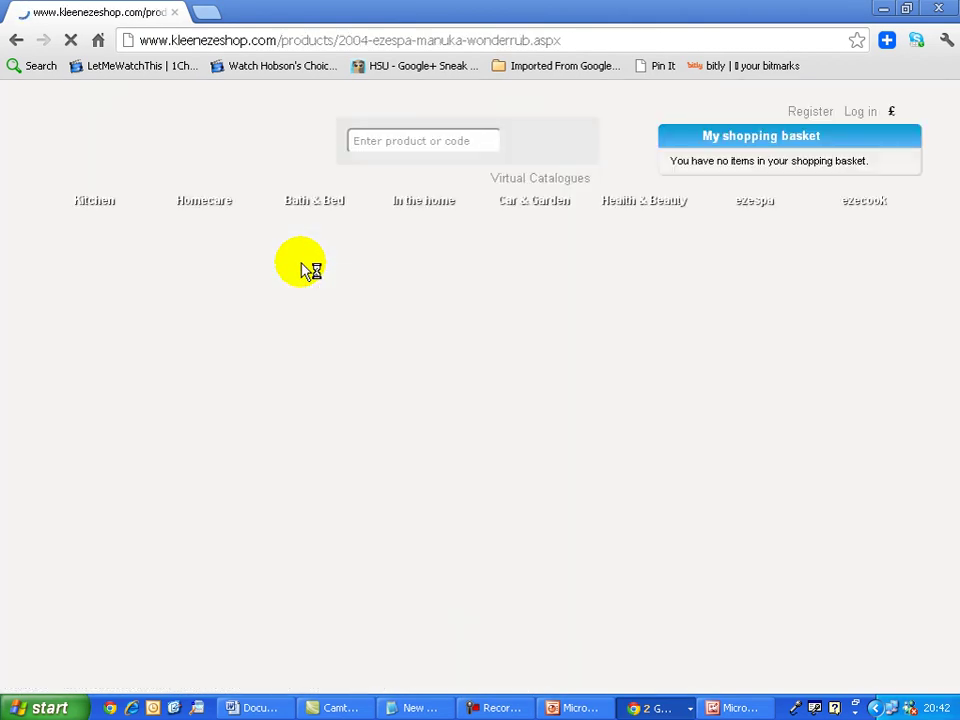
pyautogui.moveTo(746, 203)
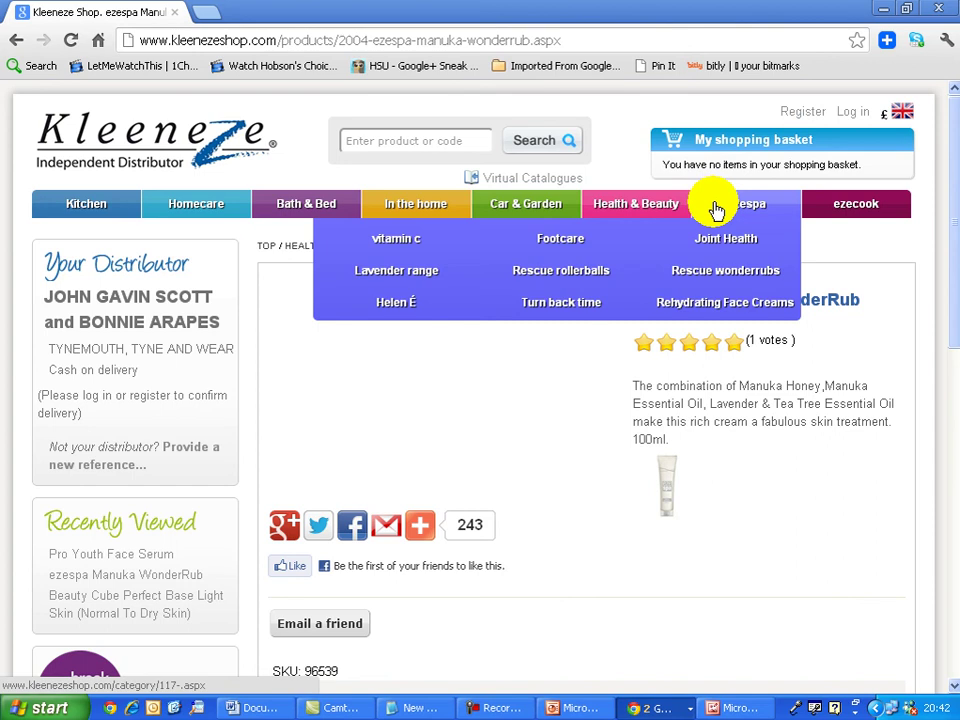
pyautogui.click(552, 304)
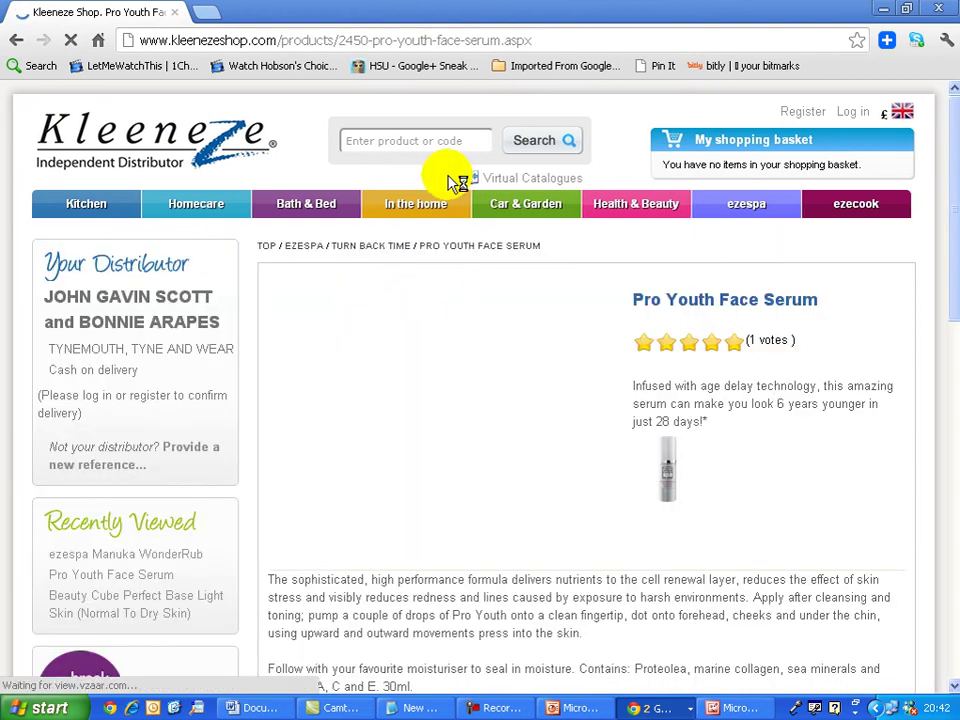
# Step: Copy the Pro Youth Face Serum page address and switch back to the Pinterest upload window
pyautogui.click(567, 38)
pyautogui.rightClick(566, 37)
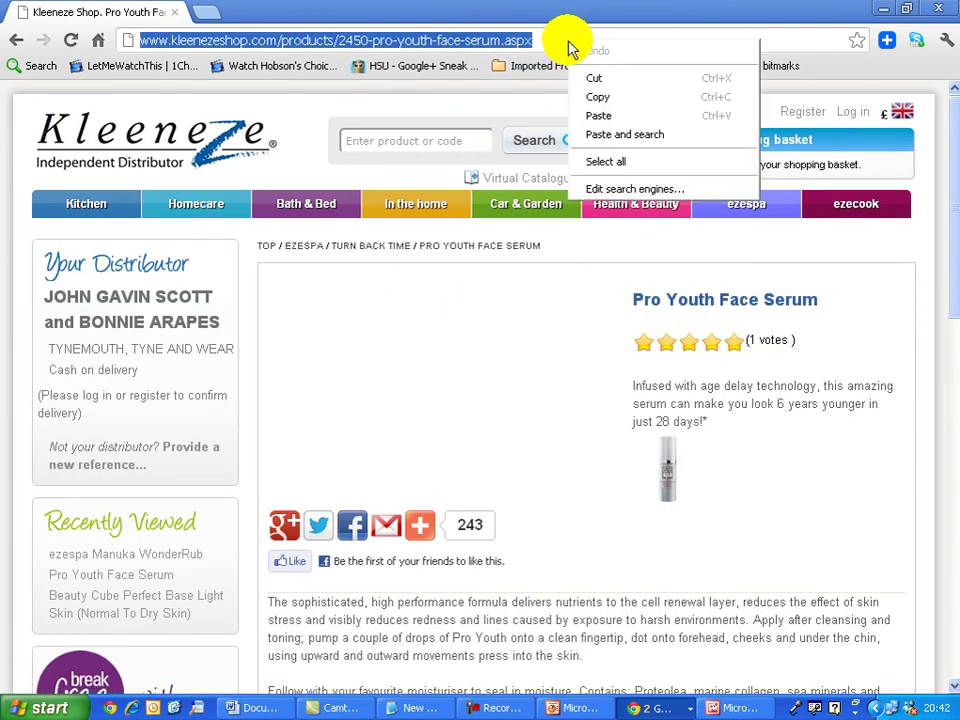
pyautogui.click(583, 97)
pyautogui.click(628, 703)
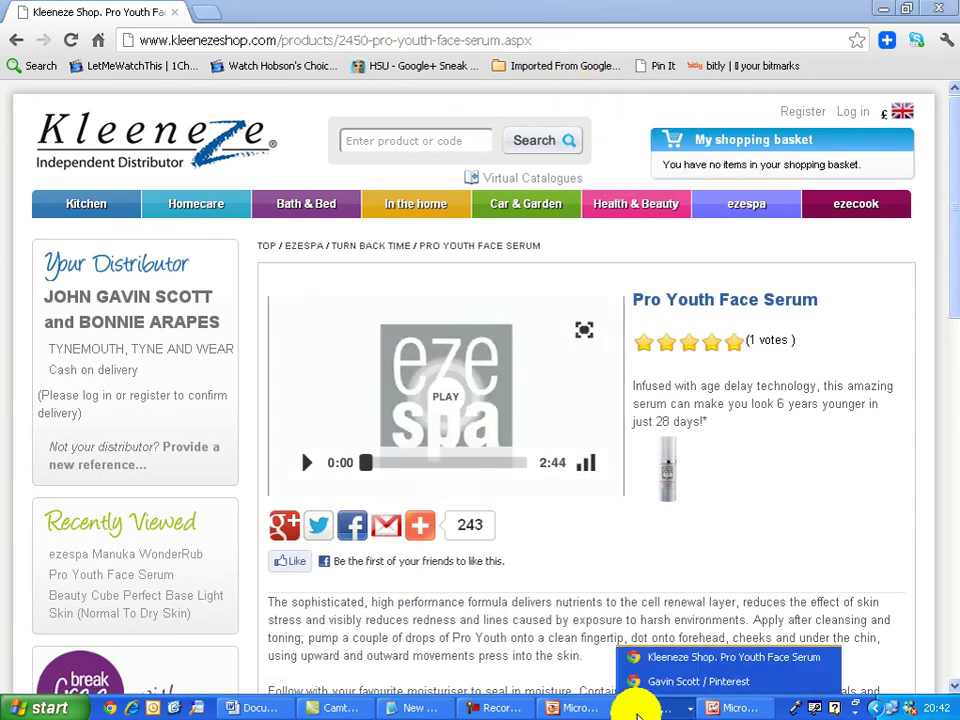
pyautogui.click(640, 682)
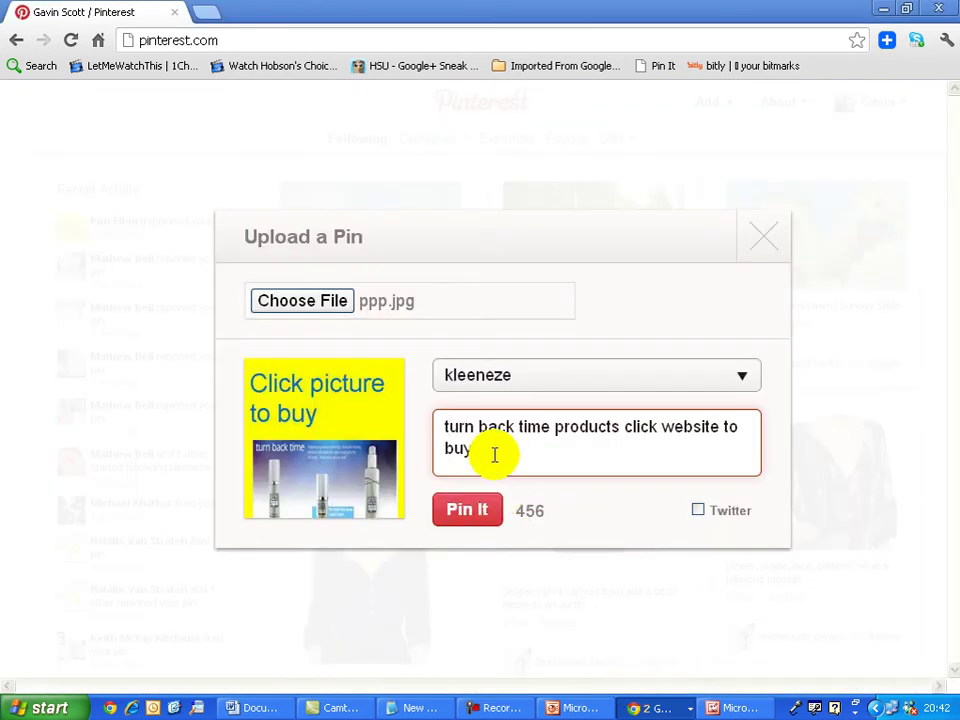
# Step: Paste the address on a new description line and publish the pin to the kleeneze board
pyautogui.press('Return')
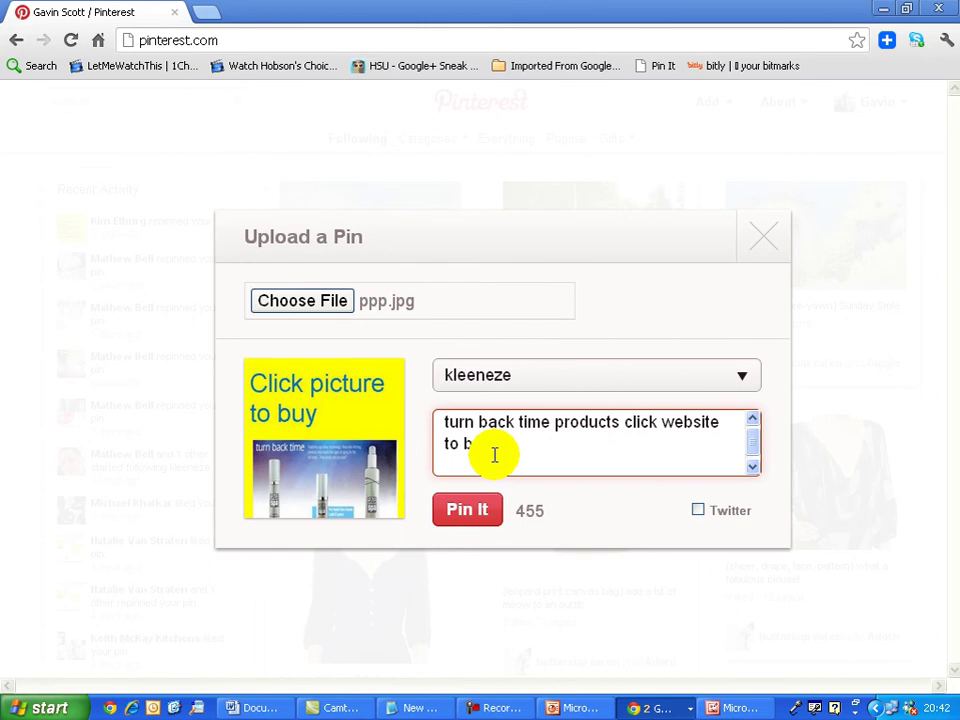
pyautogui.rightClick(494, 455)
pyautogui.click(555, 550)
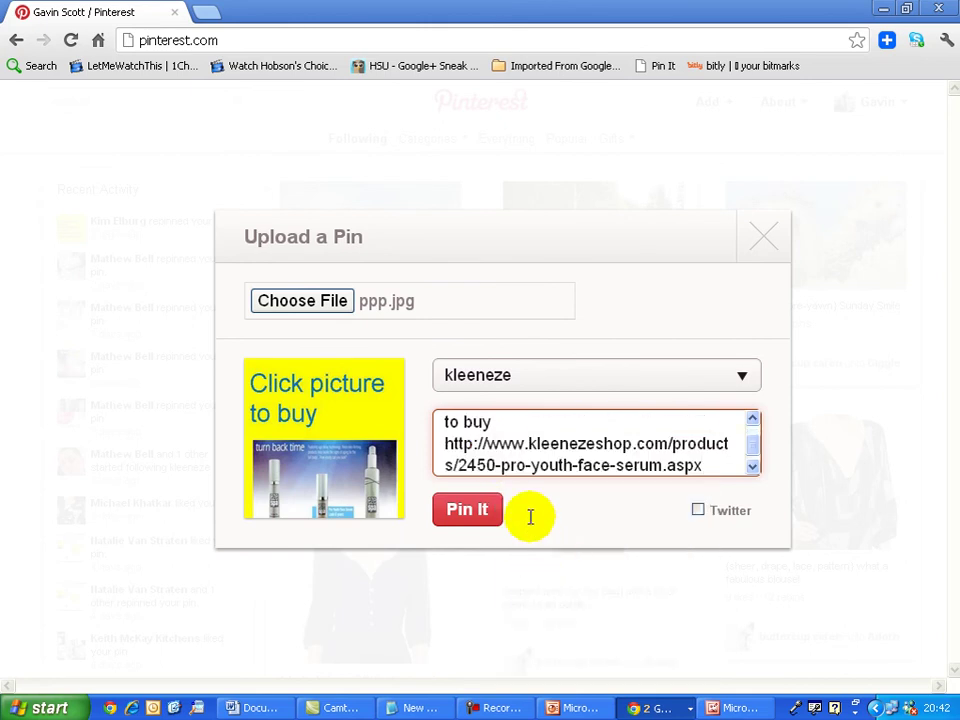
pyautogui.click(471, 514)
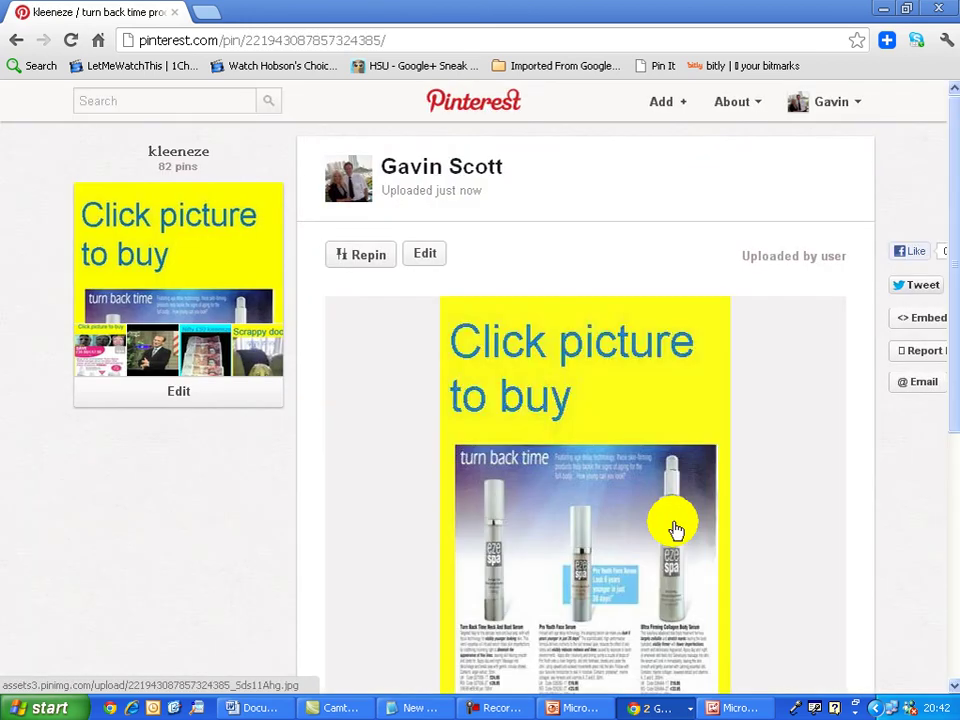
pyautogui.scroll(-3, 946, 480)
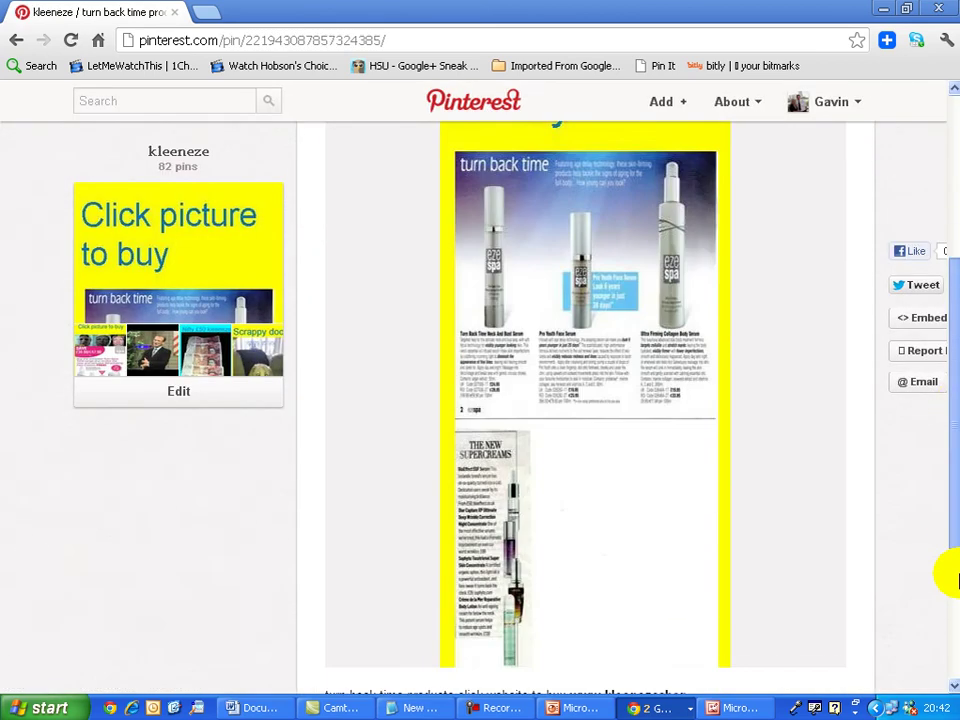
pyautogui.scroll(-1, 952, 600)
pyautogui.scroll(-1, 950, 620)
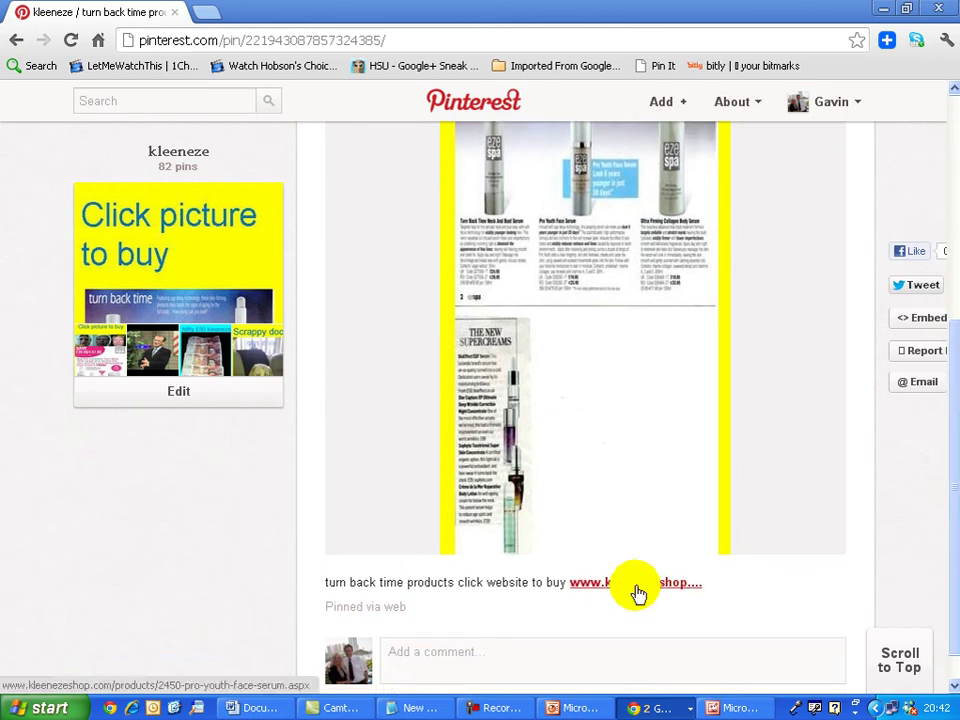
pyautogui.scroll(2, 950, 345)
pyautogui.scroll(3, 950, 345)
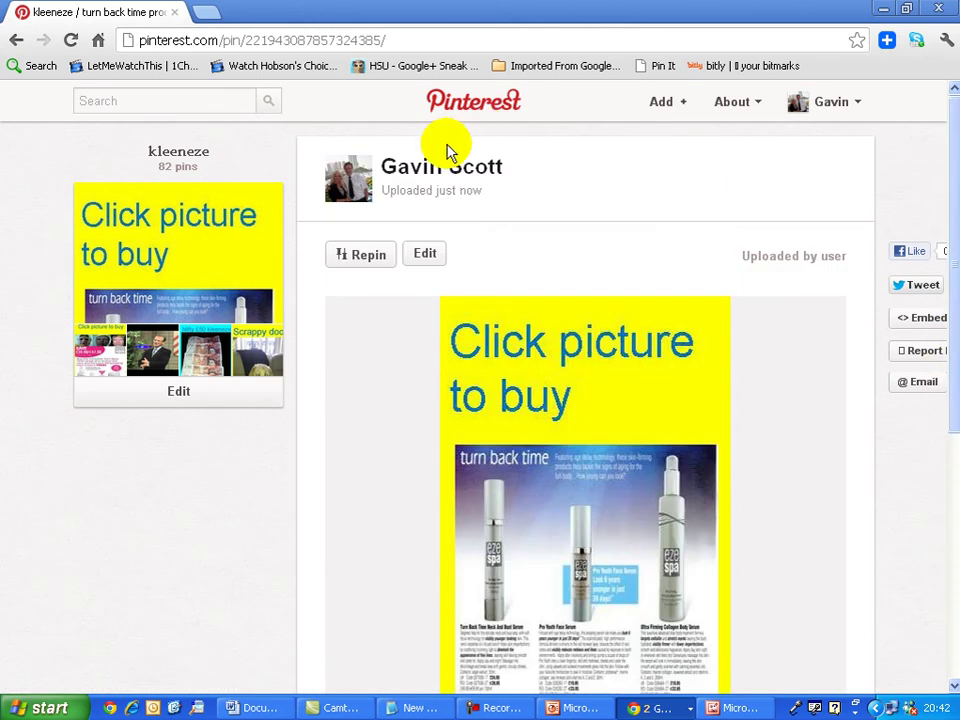
# Step: Edit the pin, paste the Pro Youth Face Serum URL into its Link field, and save
pyautogui.click(414, 255)
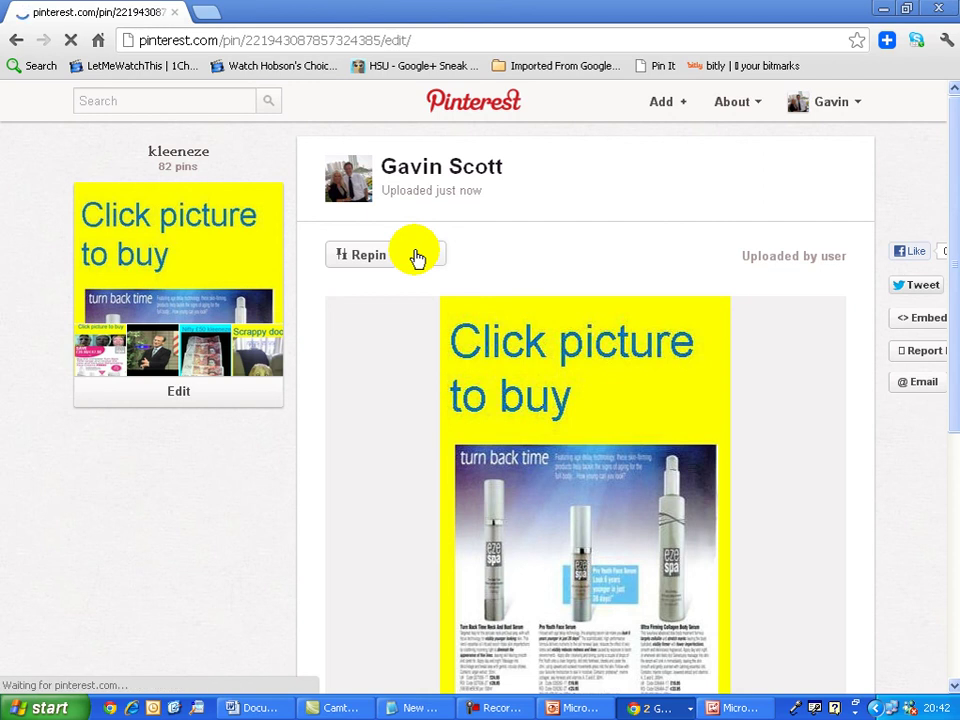
pyautogui.click(249, 356)
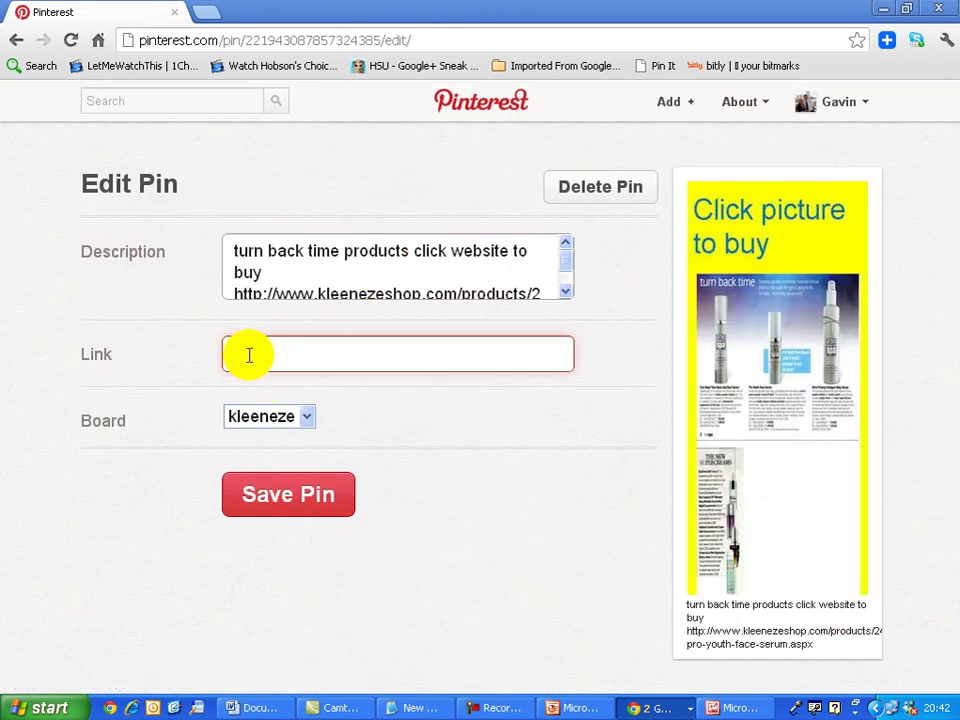
pyautogui.rightClick(249, 356)
pyautogui.click(310, 452)
pyautogui.press('Down')
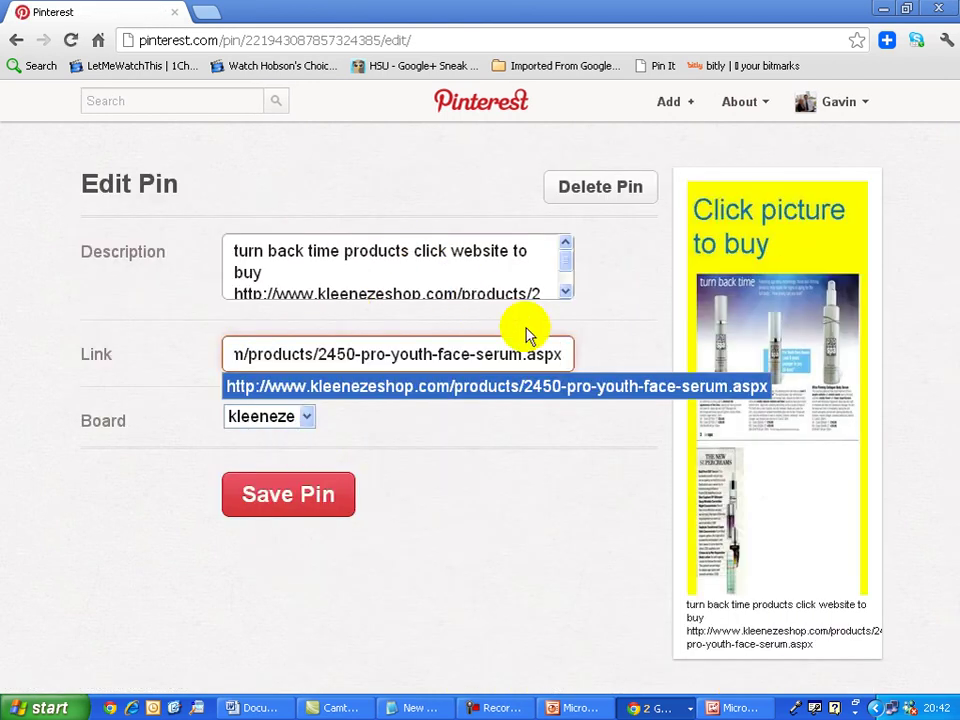
pyautogui.click(285, 500)
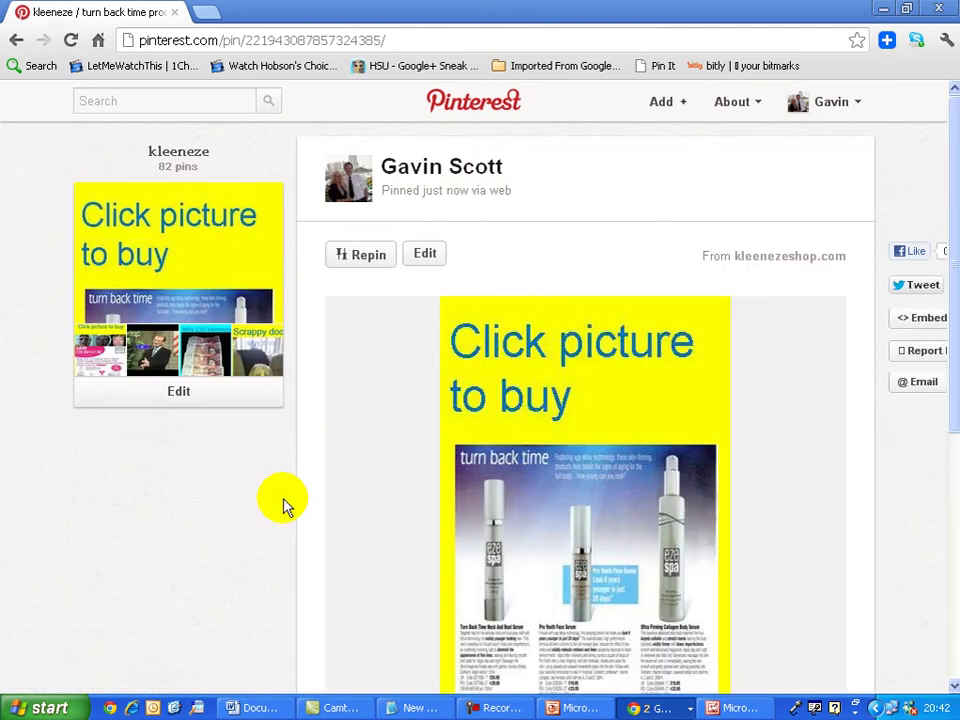
# Step: Test that the pin picture opens the product page, then return to the pin
pyautogui.scroll(-2, 953, 339)
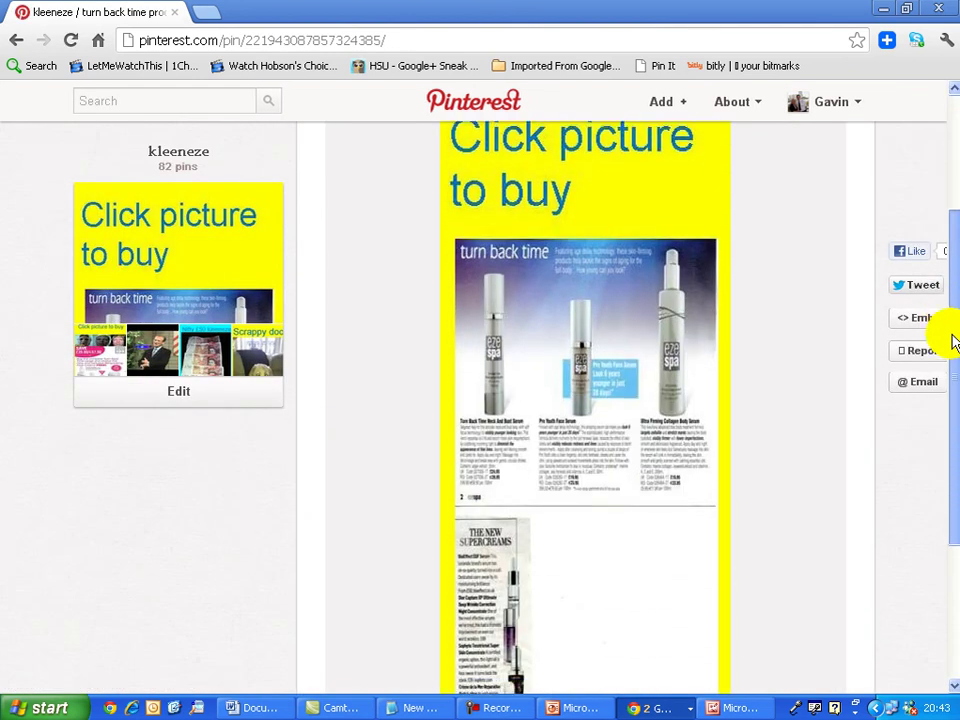
pyautogui.scroll(-1, 950, 395)
pyautogui.scroll(2, 952, 340)
pyautogui.click(570, 390)
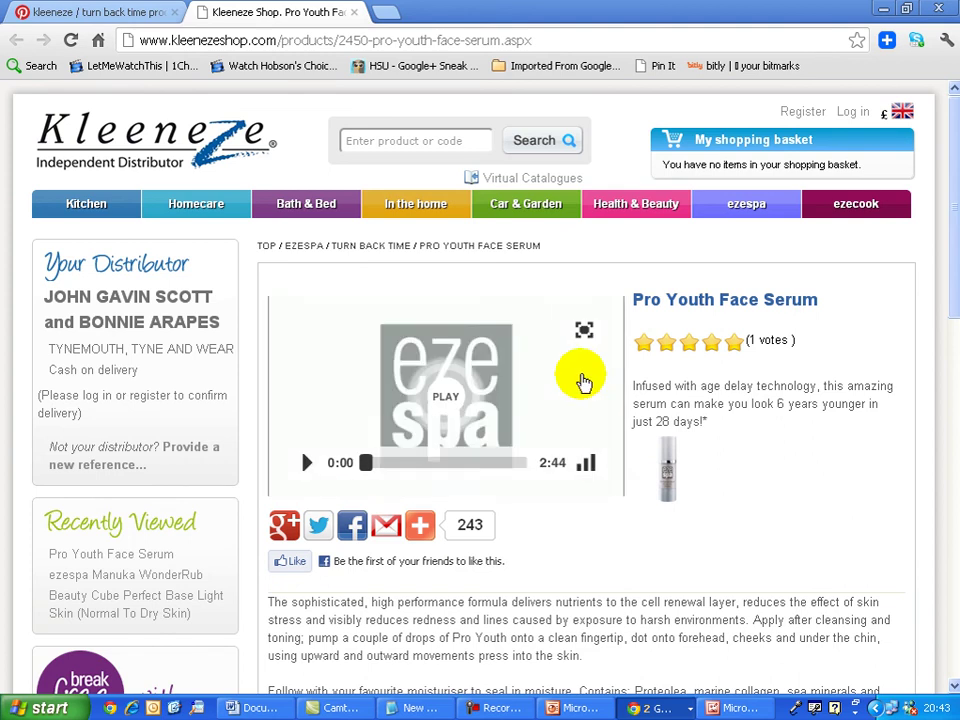
pyautogui.click(76, 20)
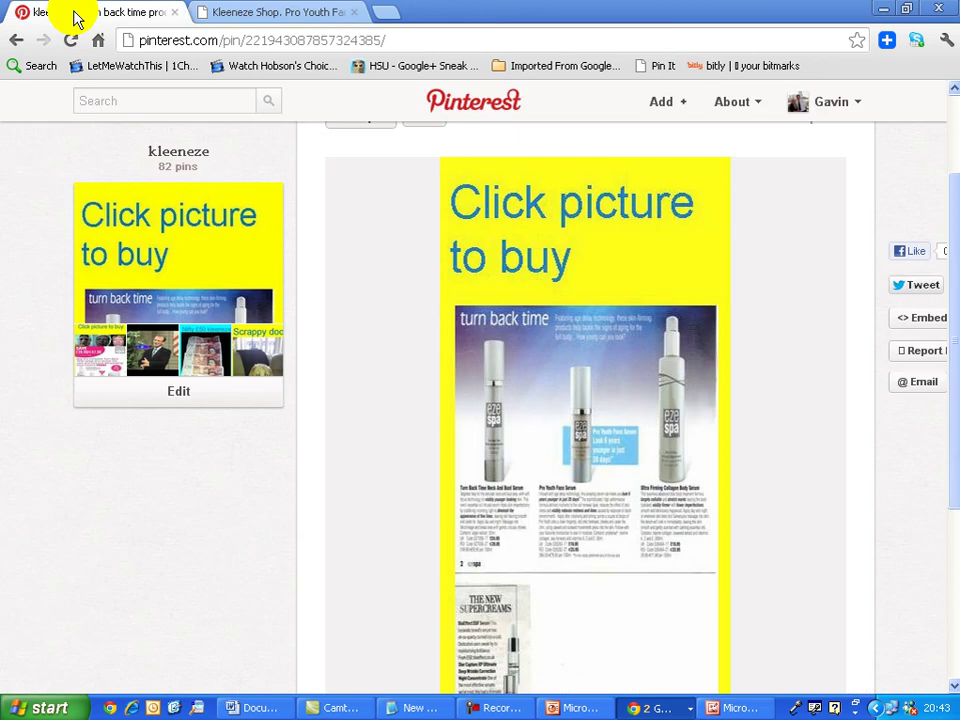
# Step: Find the new 'Click picture to buy' pin on the profile and confirm its picture opens kleenezeshop.com
pyautogui.click(811, 113)
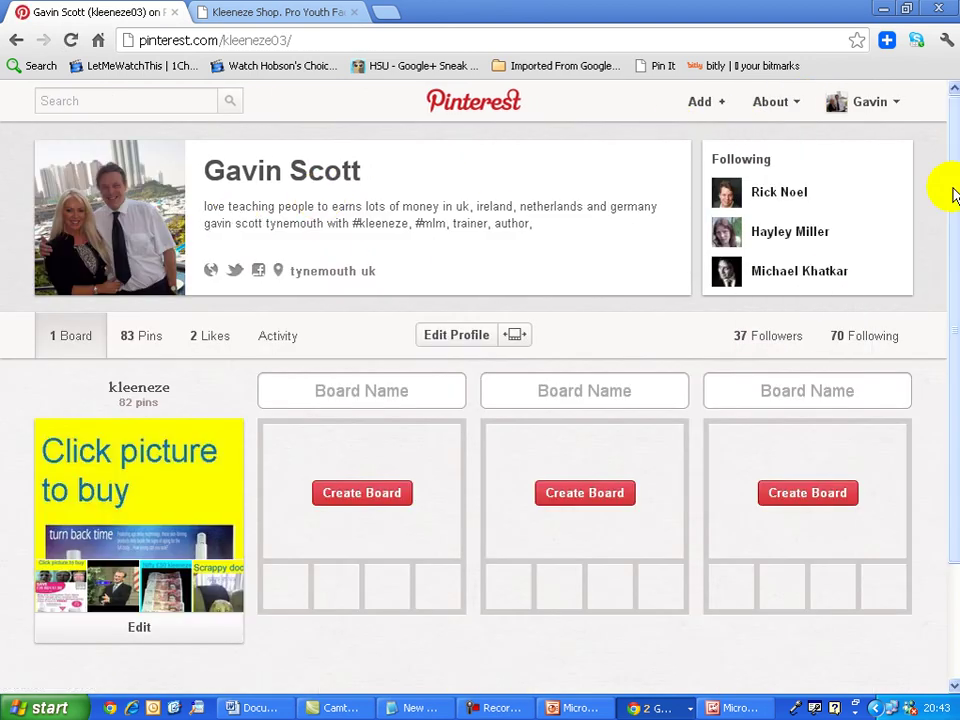
pyautogui.moveTo(953, 193); pyautogui.dragTo(953, 200)
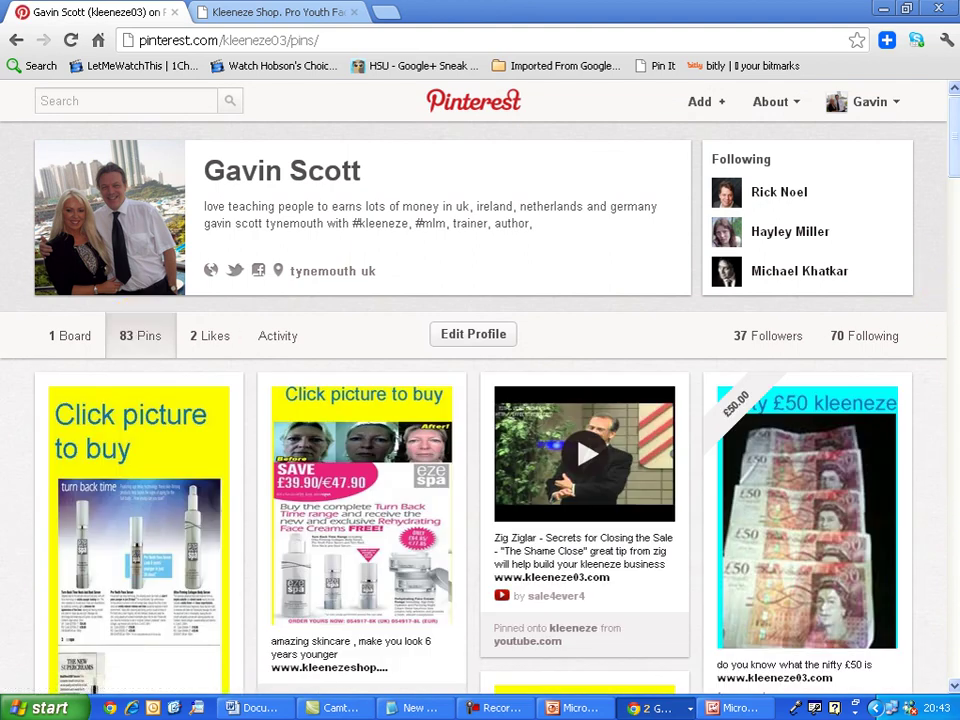
pyautogui.moveTo(953, 140)
pyautogui.mouseDown()
pyautogui.moveTo(957, 188)
pyautogui.moveTo(957, 162)
pyautogui.mouseUp()
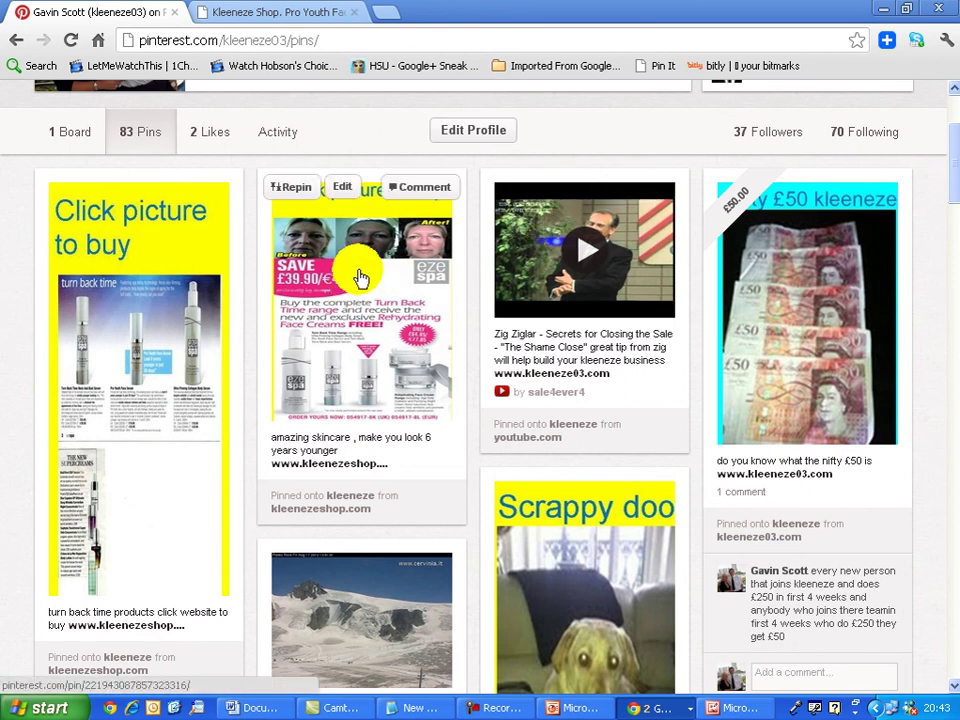
pyautogui.moveTo(955, 189); pyautogui.dragTo(958, 214)
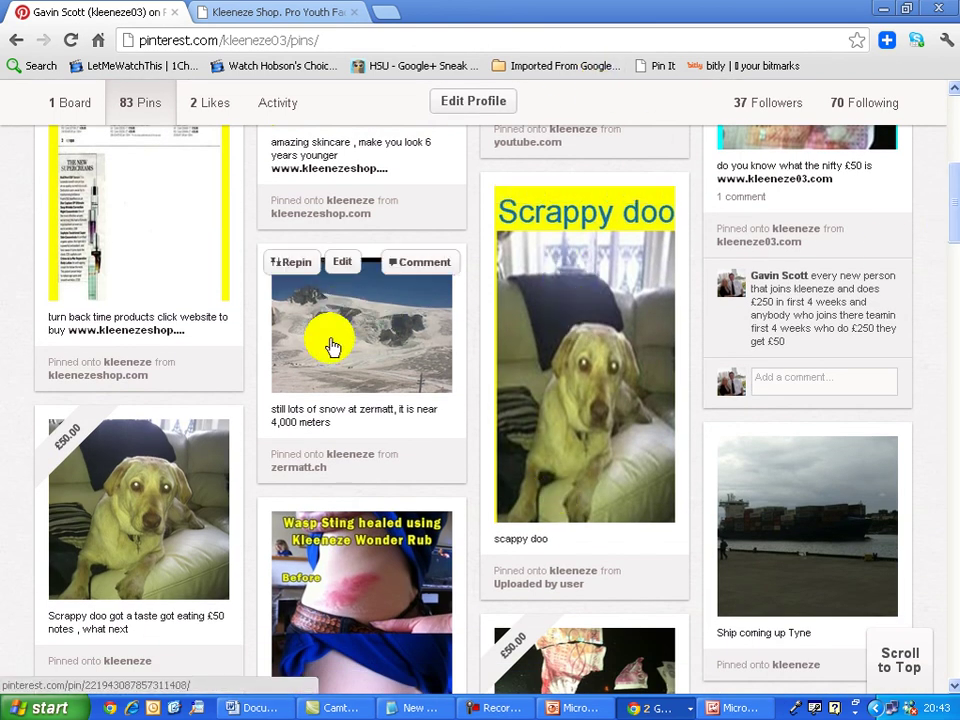
pyautogui.moveTo(138, 510)
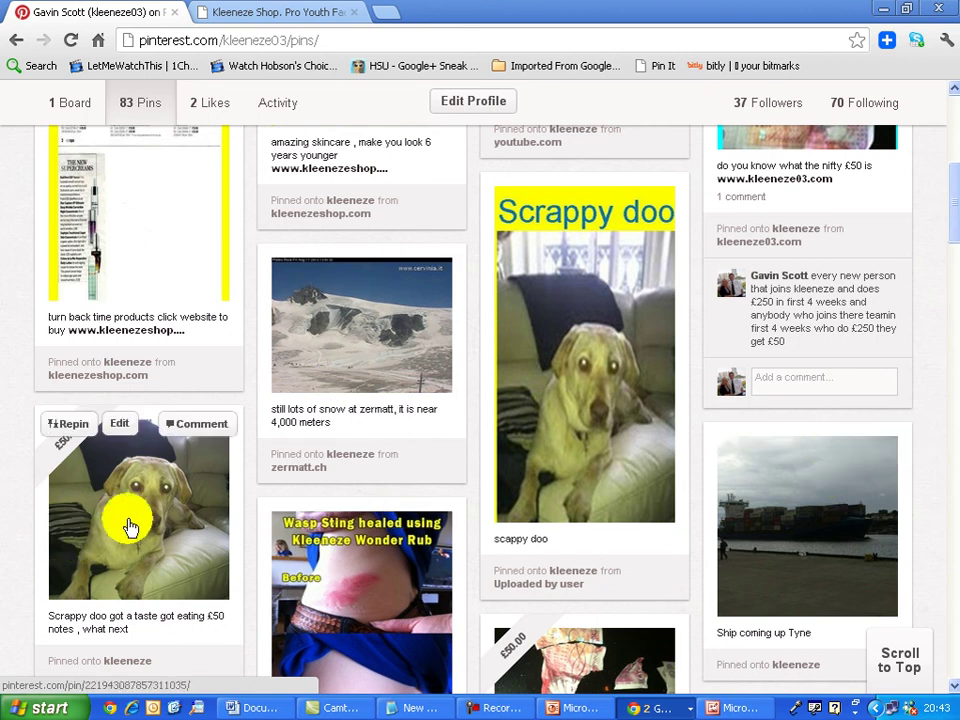
pyautogui.moveTo(955, 261); pyautogui.dragTo(943, 203)
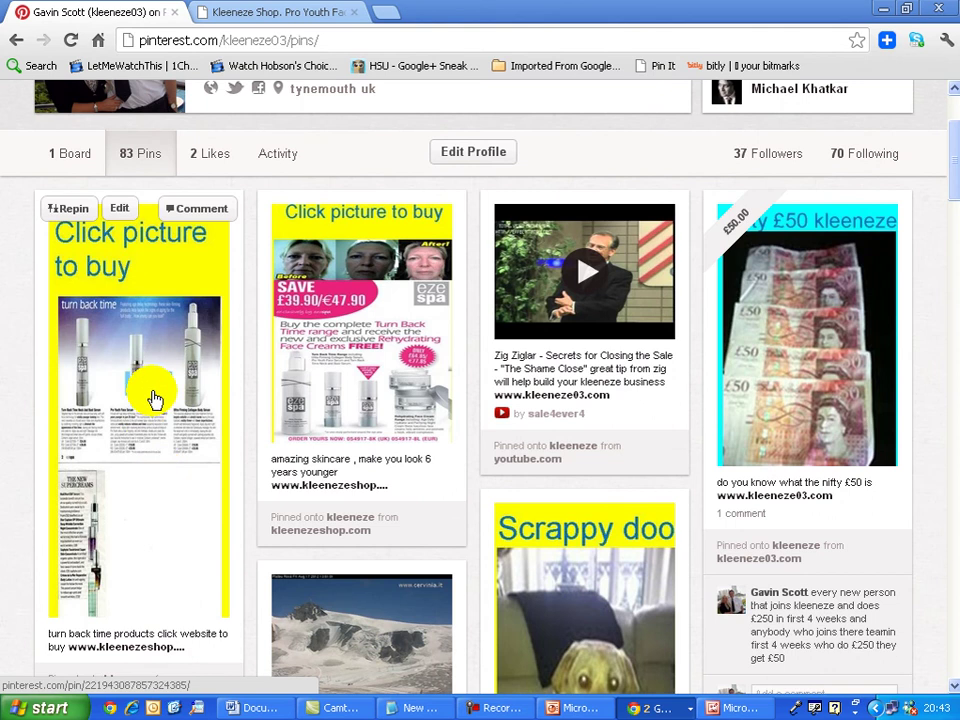
pyautogui.click(145, 362)
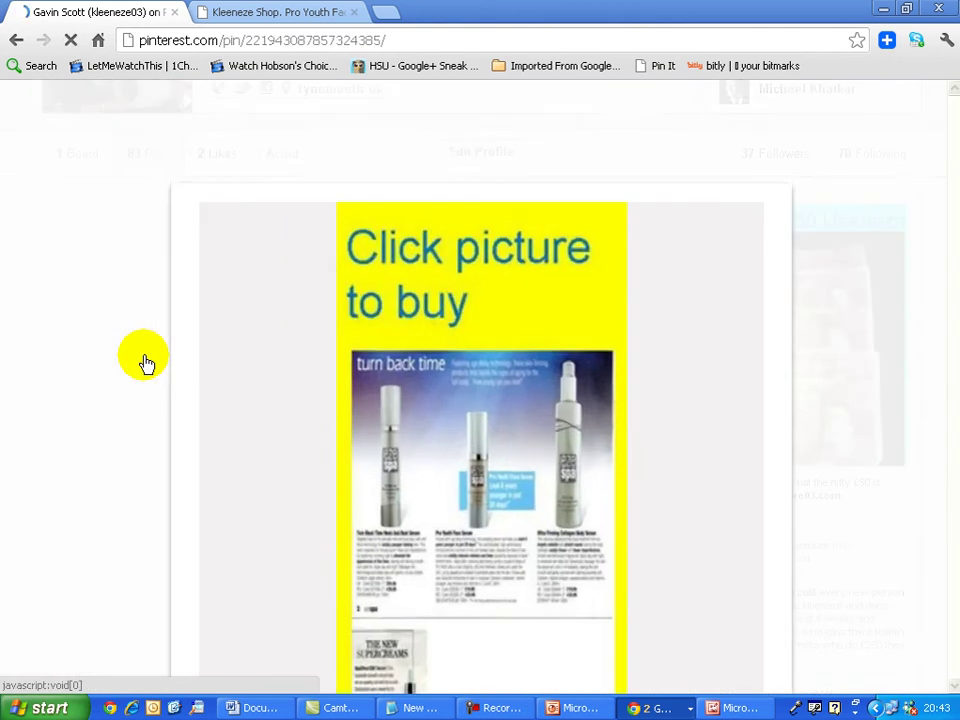
pyautogui.click(500, 388)
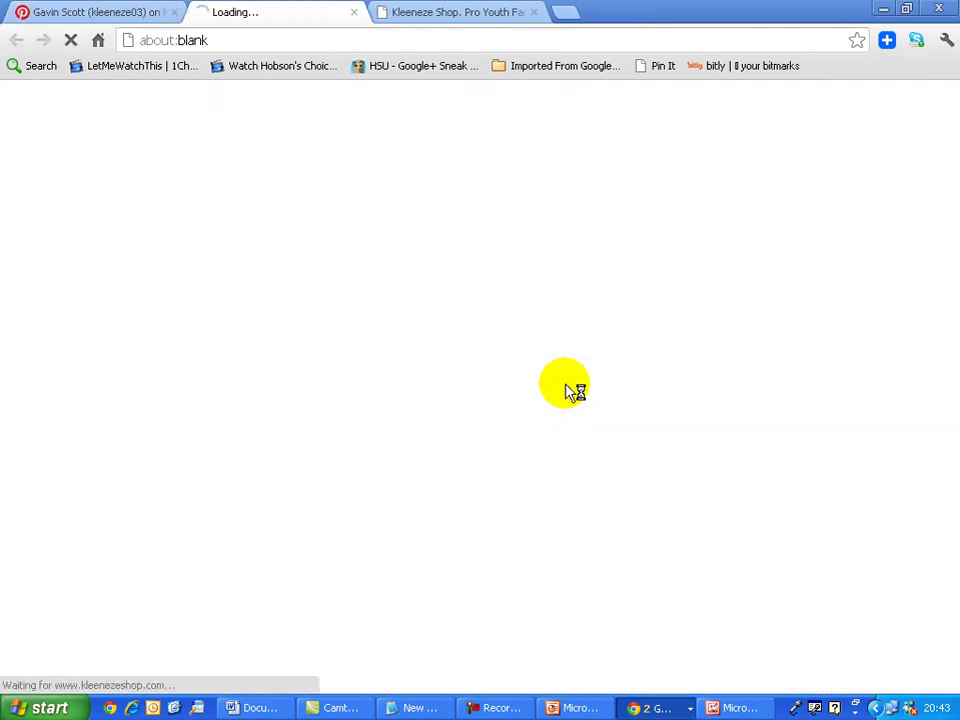